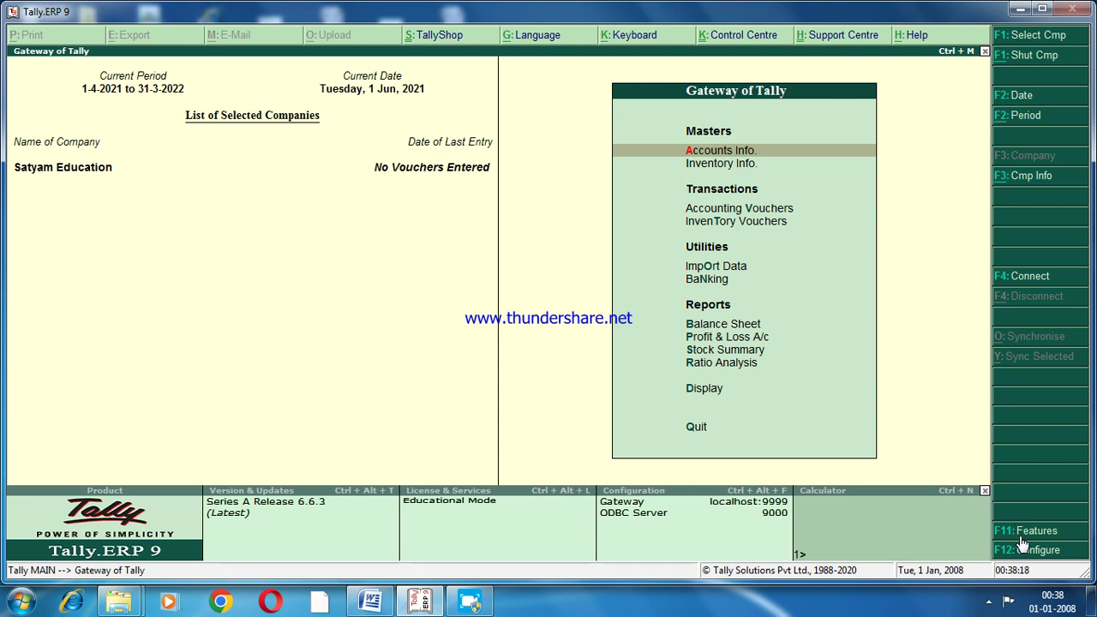
Switch to the Word document and examine the three bank transactions with their journal entries, dismissing the colour scheme prompts
click(373, 602)
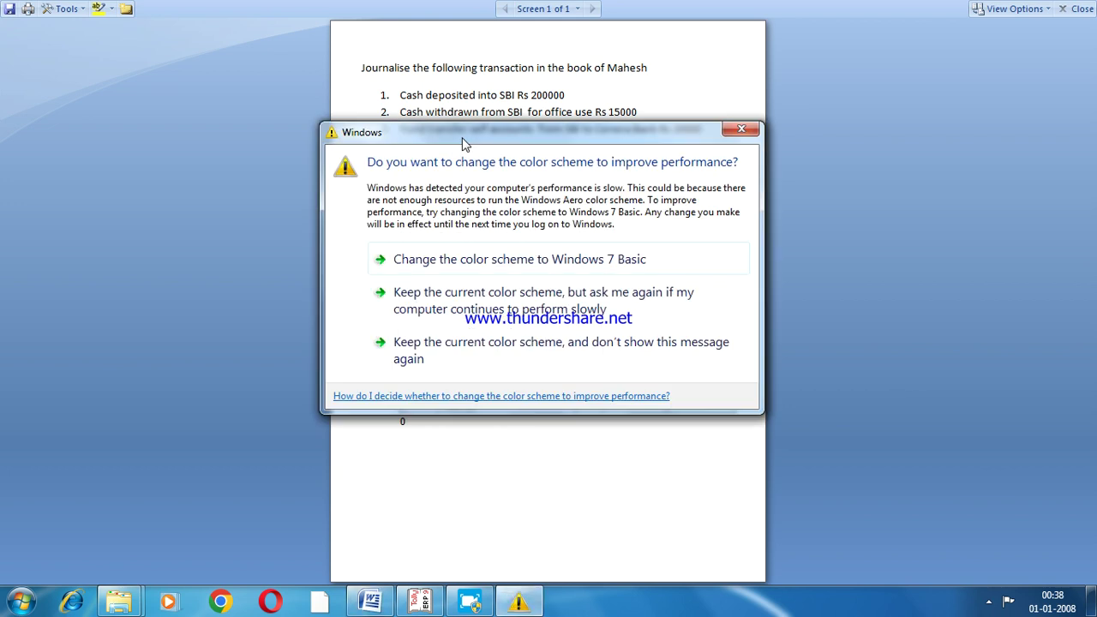
click(737, 130)
click(741, 129)
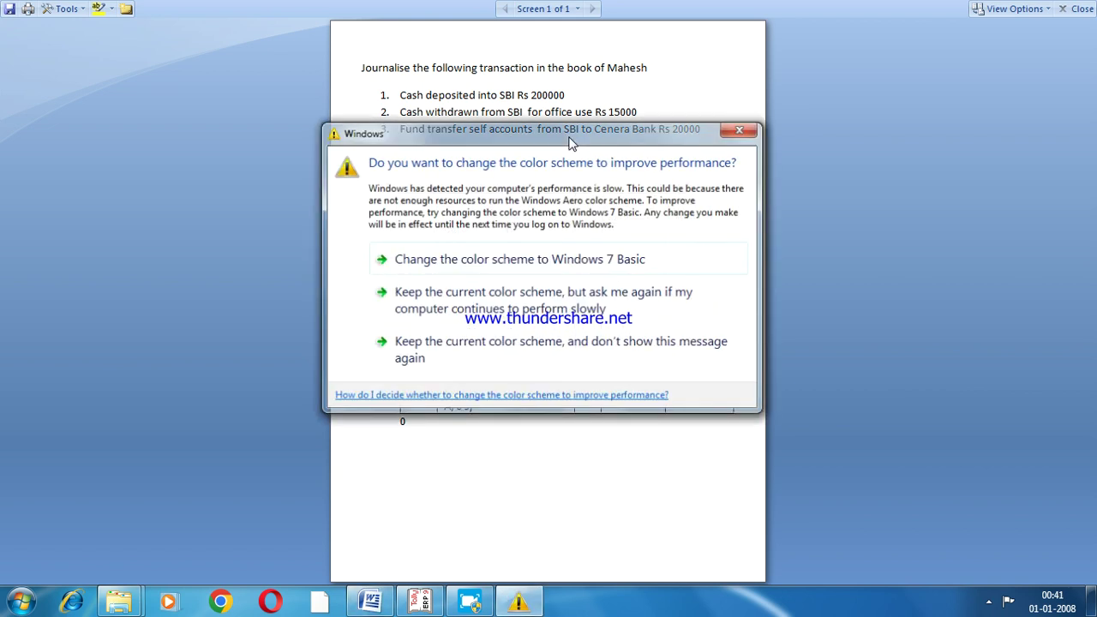
click(741, 128)
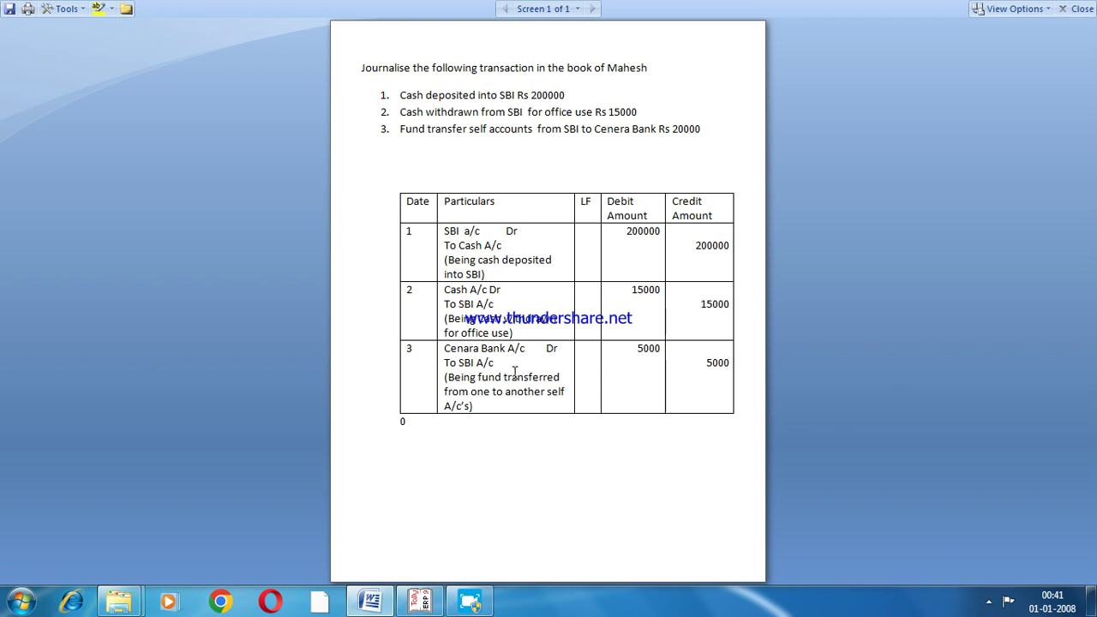
double_click(642, 348)
click(656, 351)
double_click(653, 348)
click(678, 385)
click(639, 349)
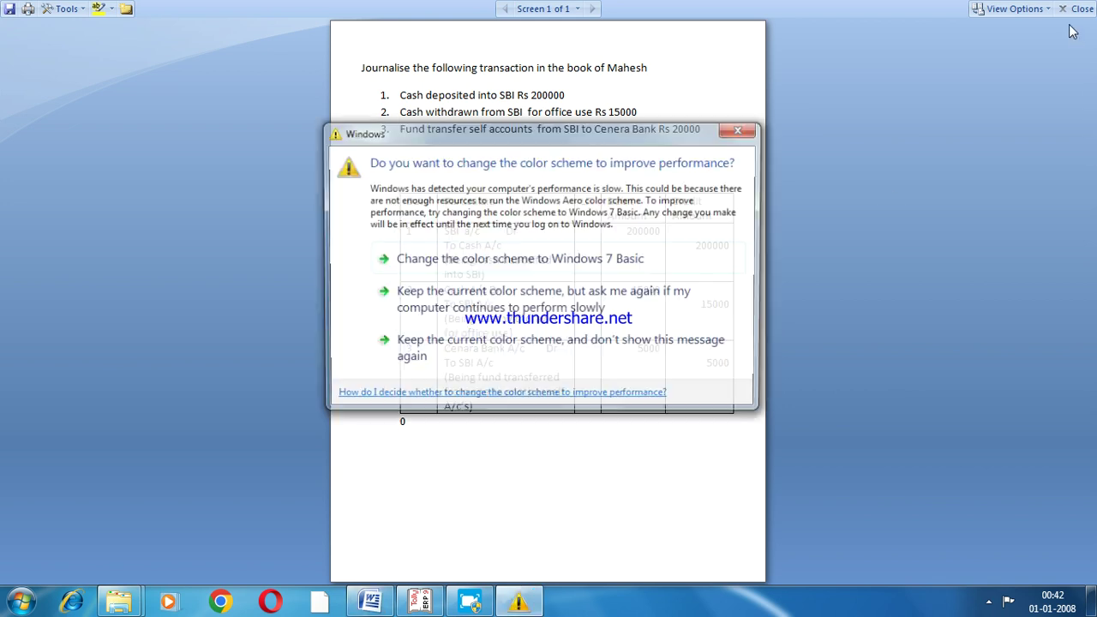
click(742, 129)
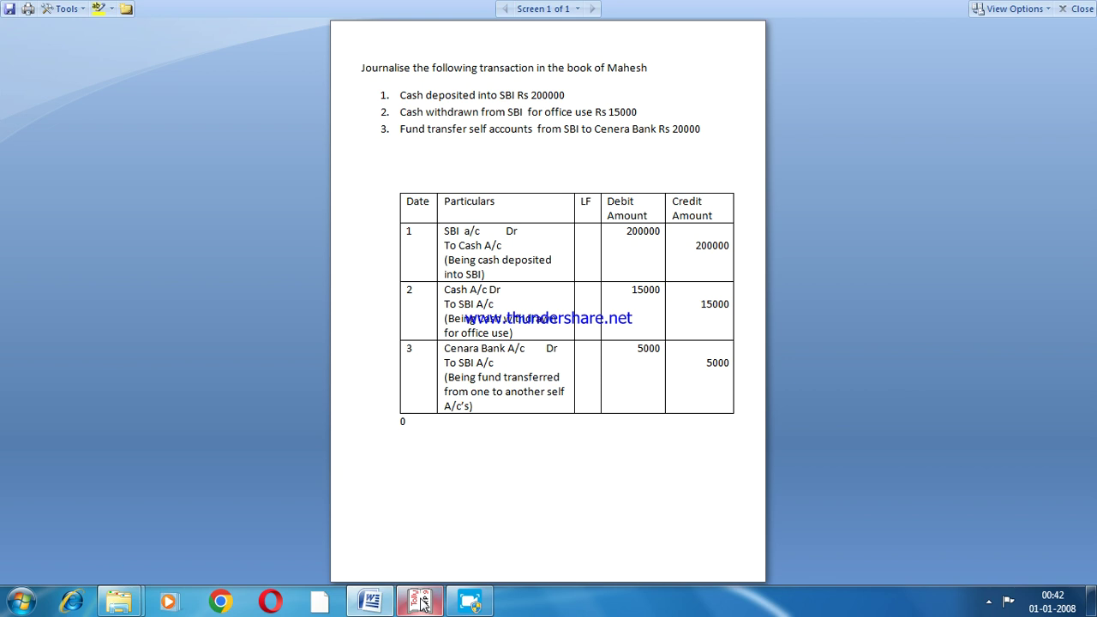
Switch to Tally.ERP 9, view the list of existing single ledgers, and return to the Gateway of Tally
mouse_move(426, 602)
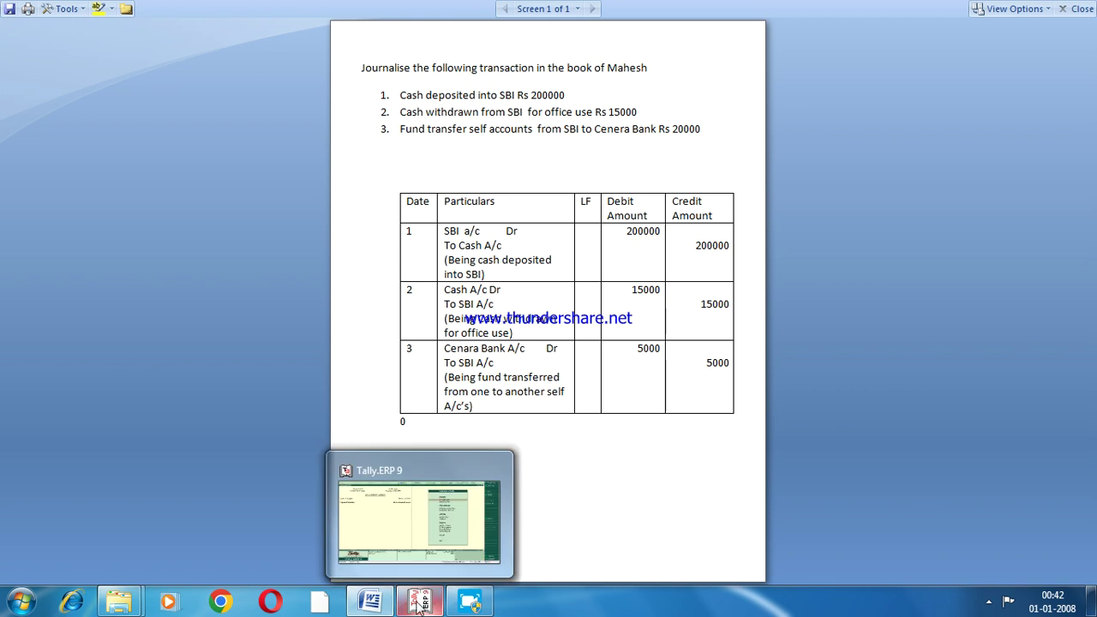
click(422, 602)
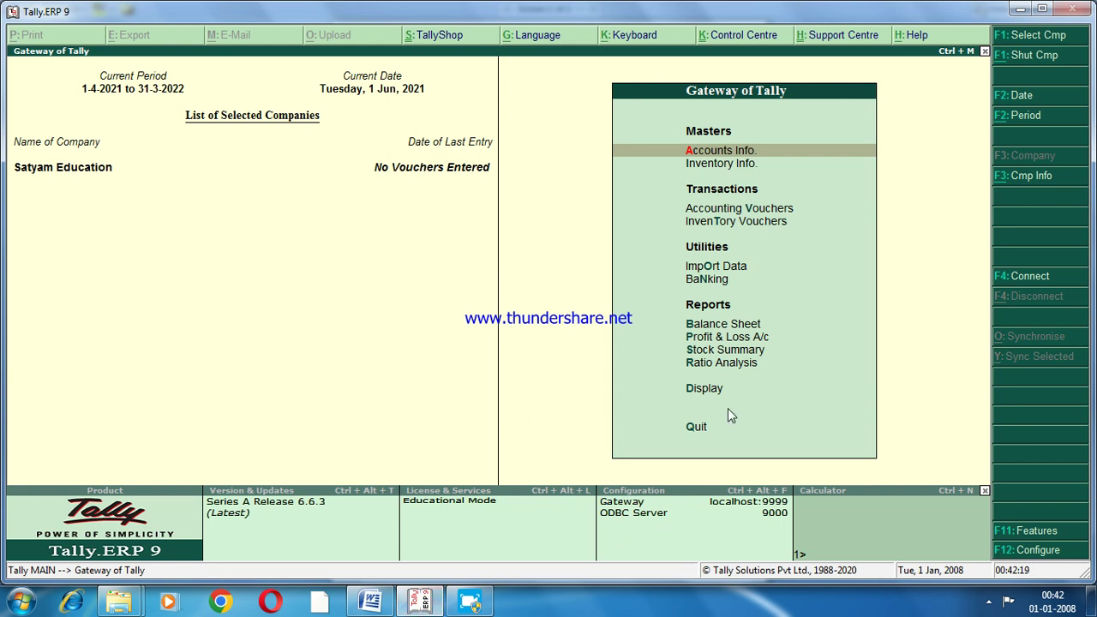
click(737, 155)
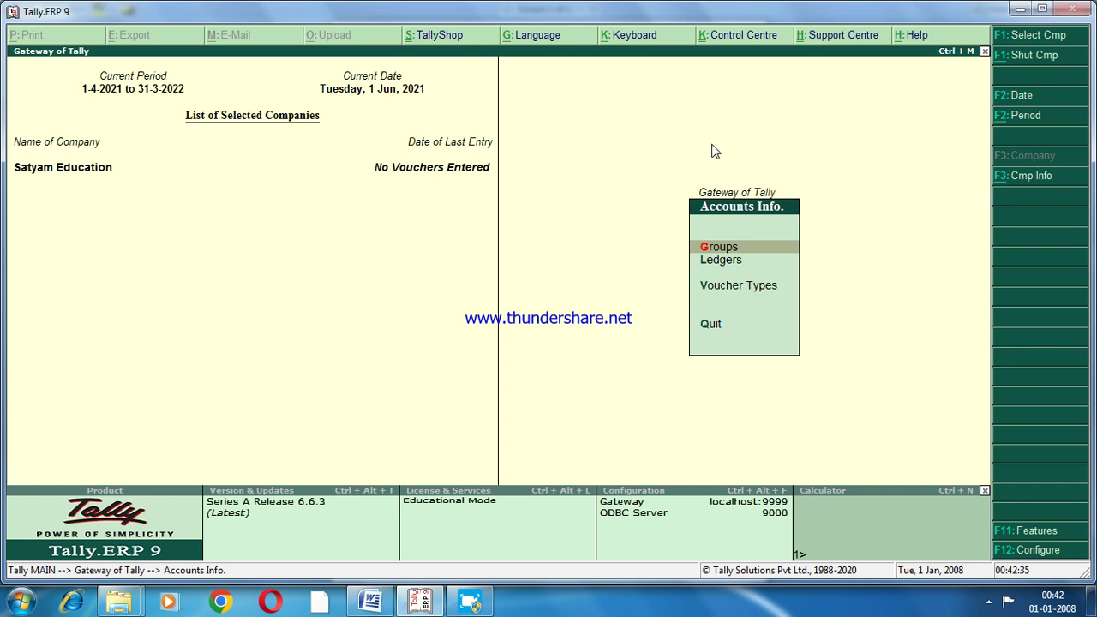
click(722, 262)
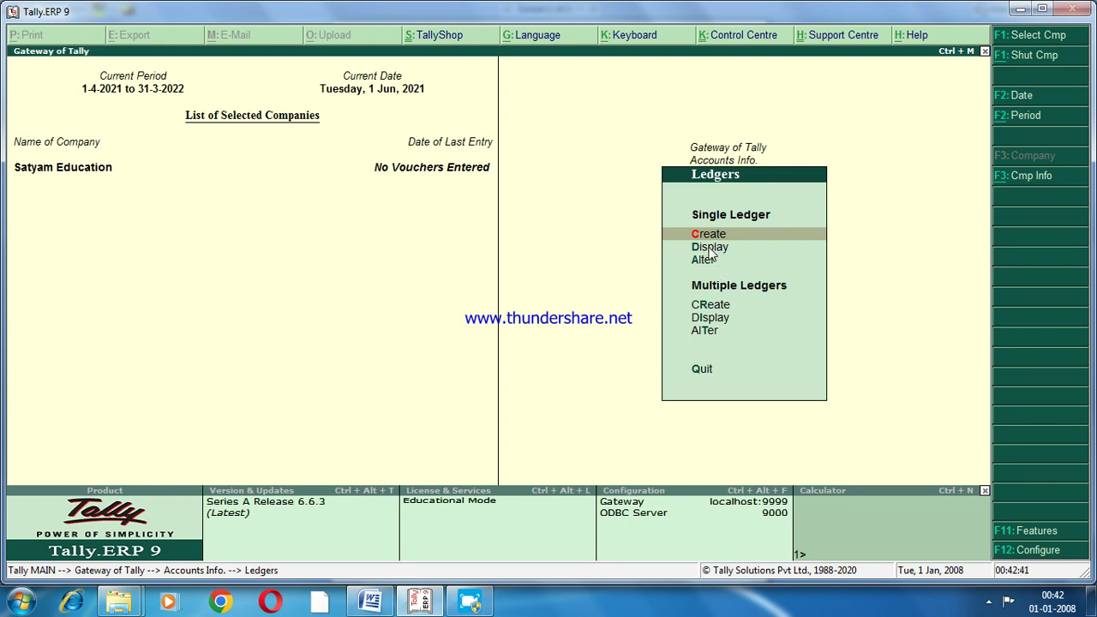
click(708, 246)
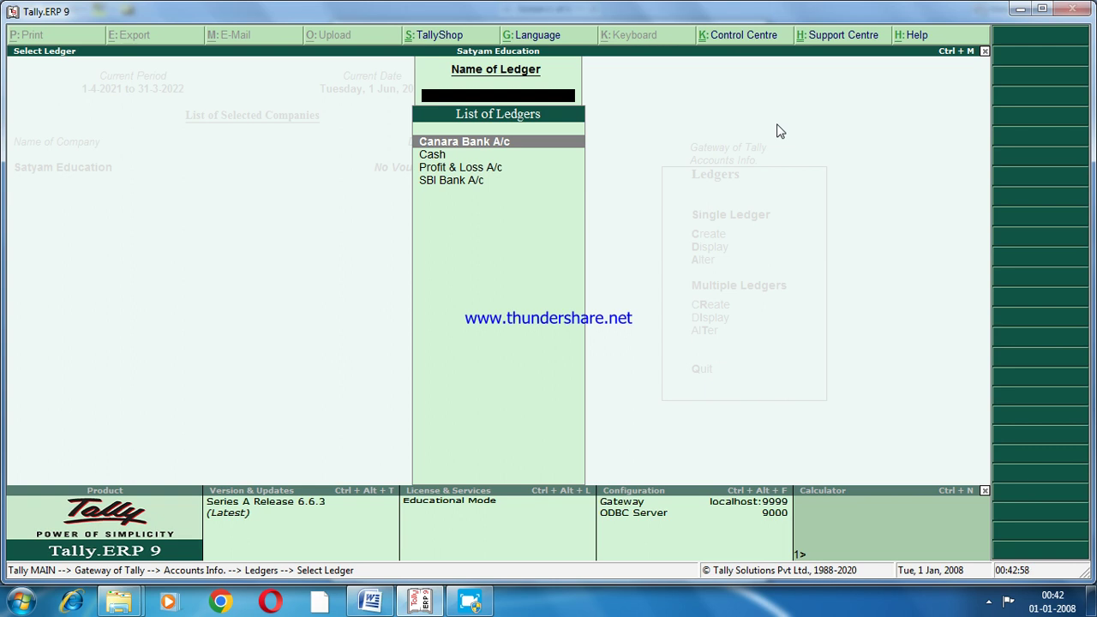
key(Escape)
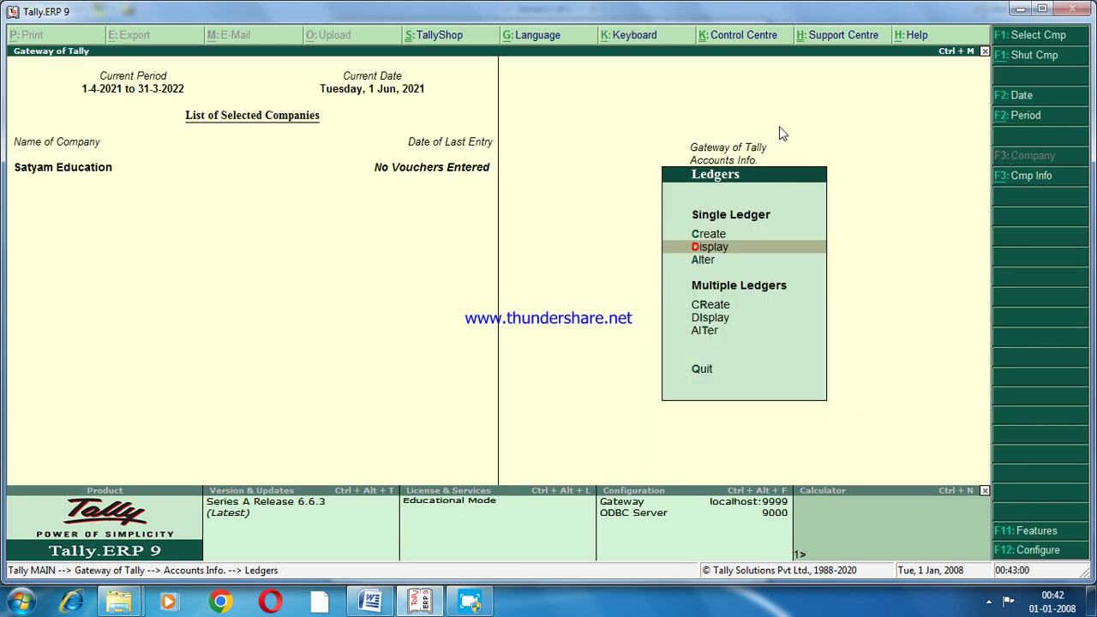
key(Escape)
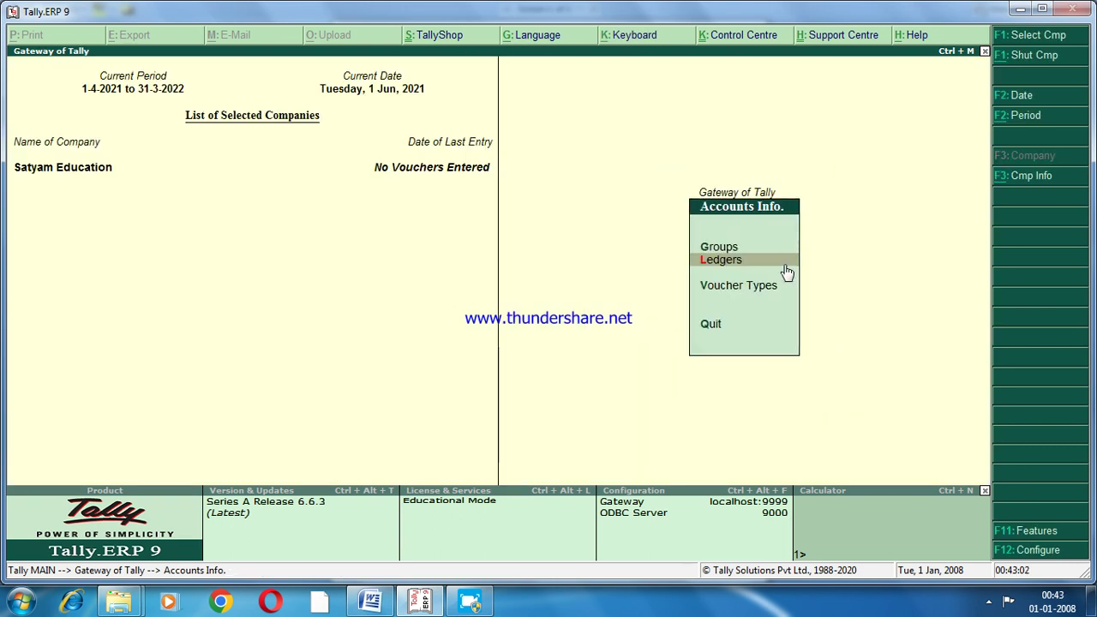
key(Escape)
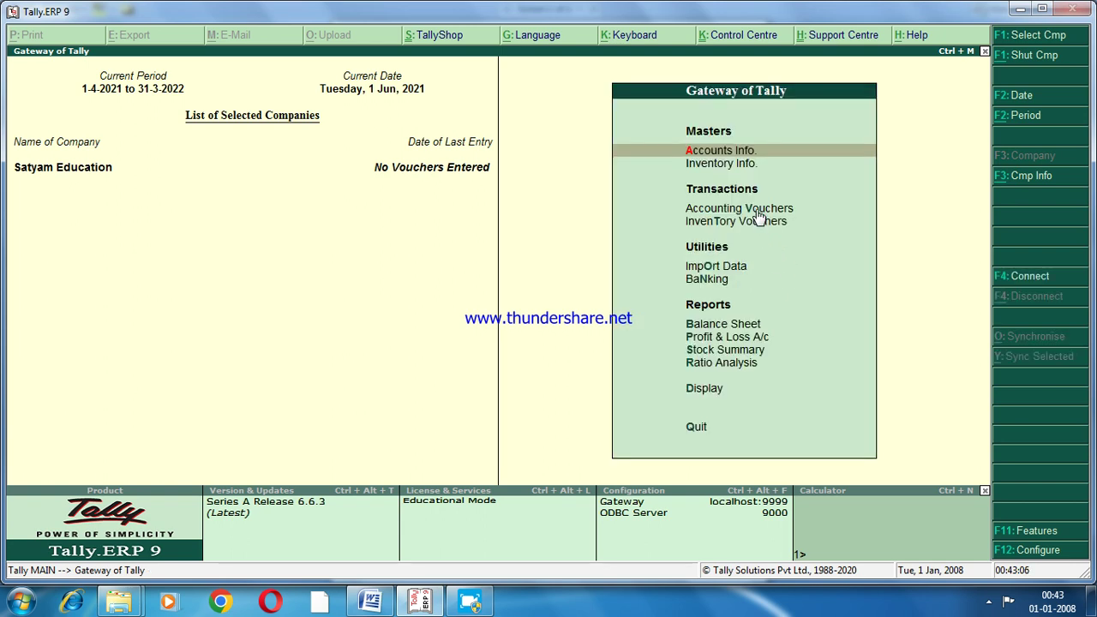
Dismiss the Windows prompt and start a new Contra accounting voucher
click(739, 136)
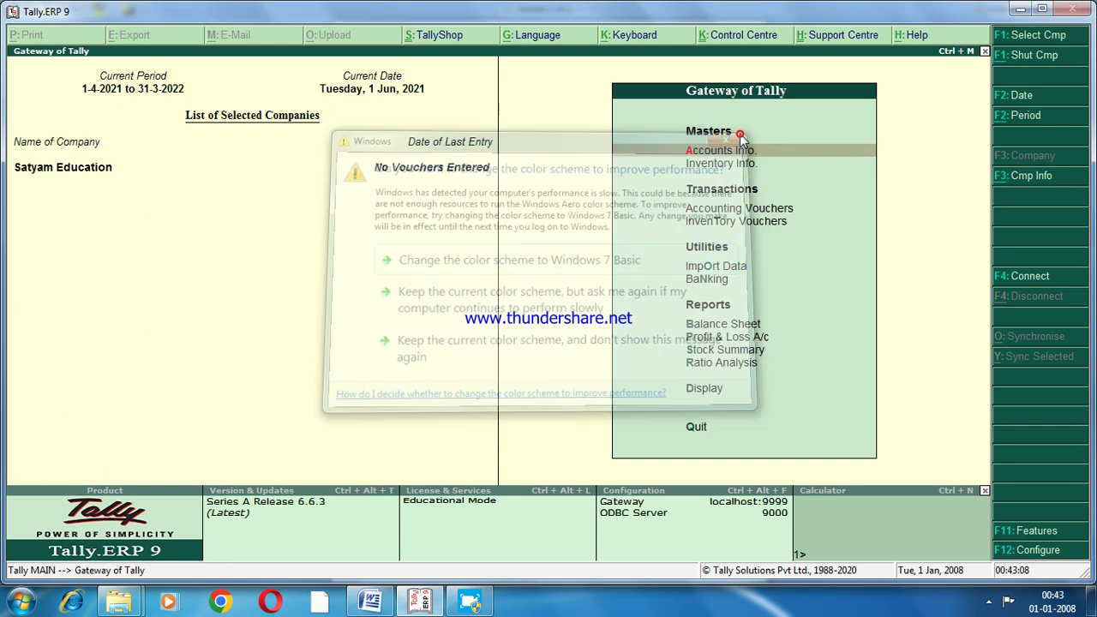
click(751, 207)
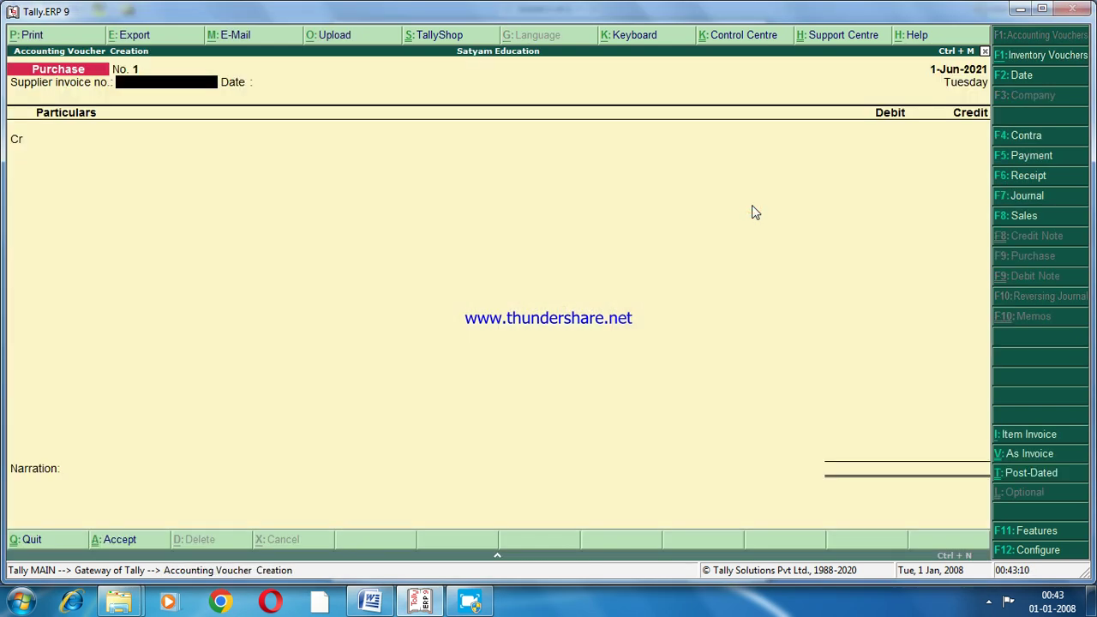
click(1025, 137)
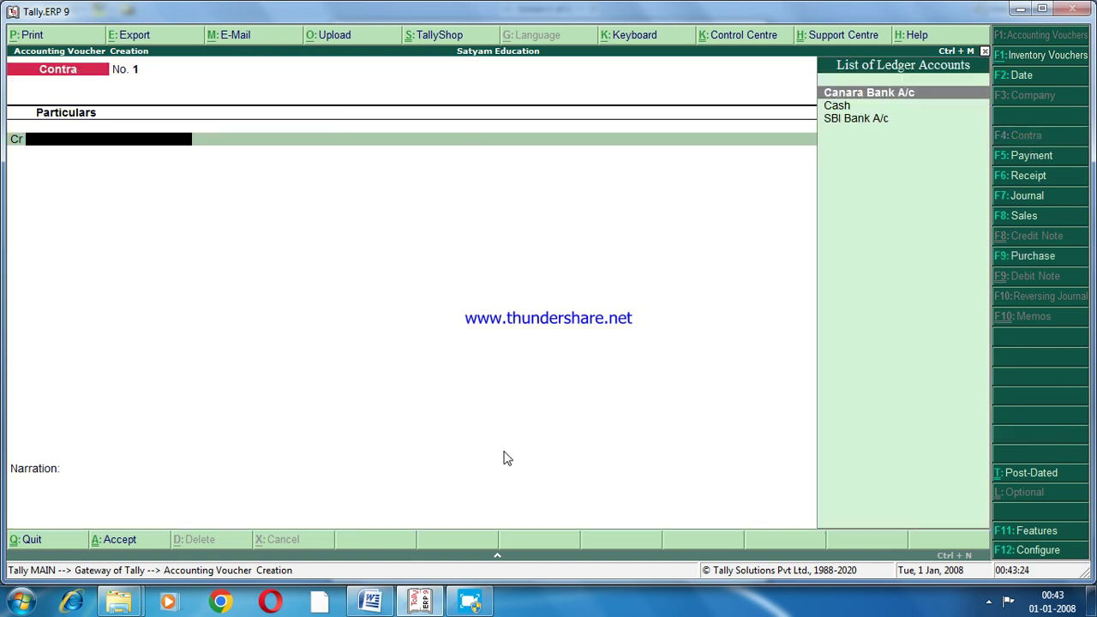
Check the first transaction in the Word document and credit Cash with 200000 in the Tally contra voucher
mouse_move(370, 600)
click(394, 523)
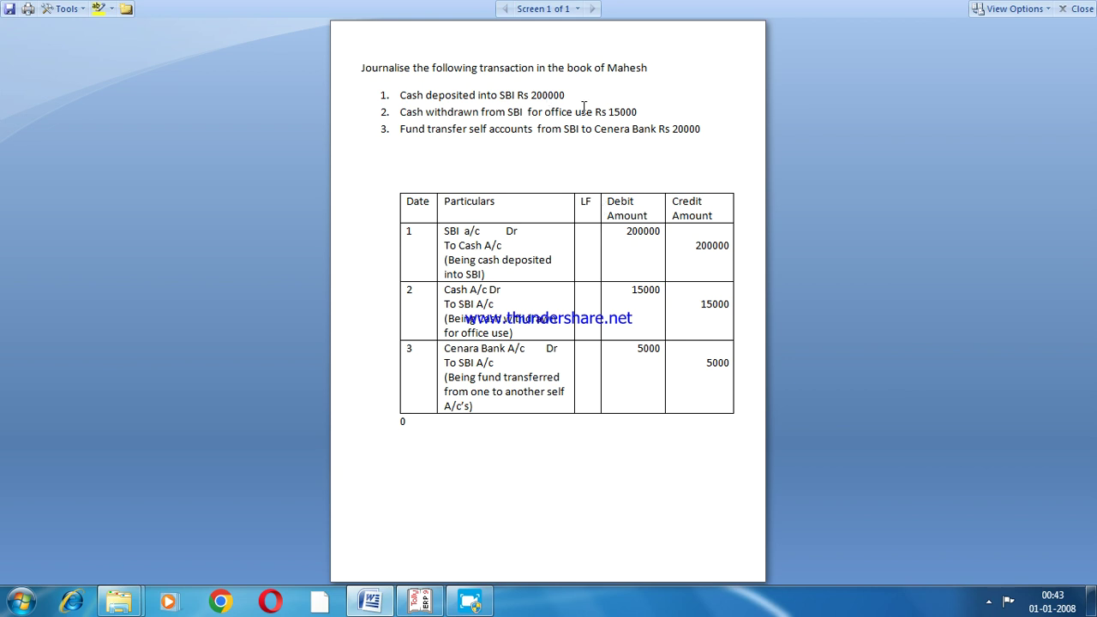
click(420, 603)
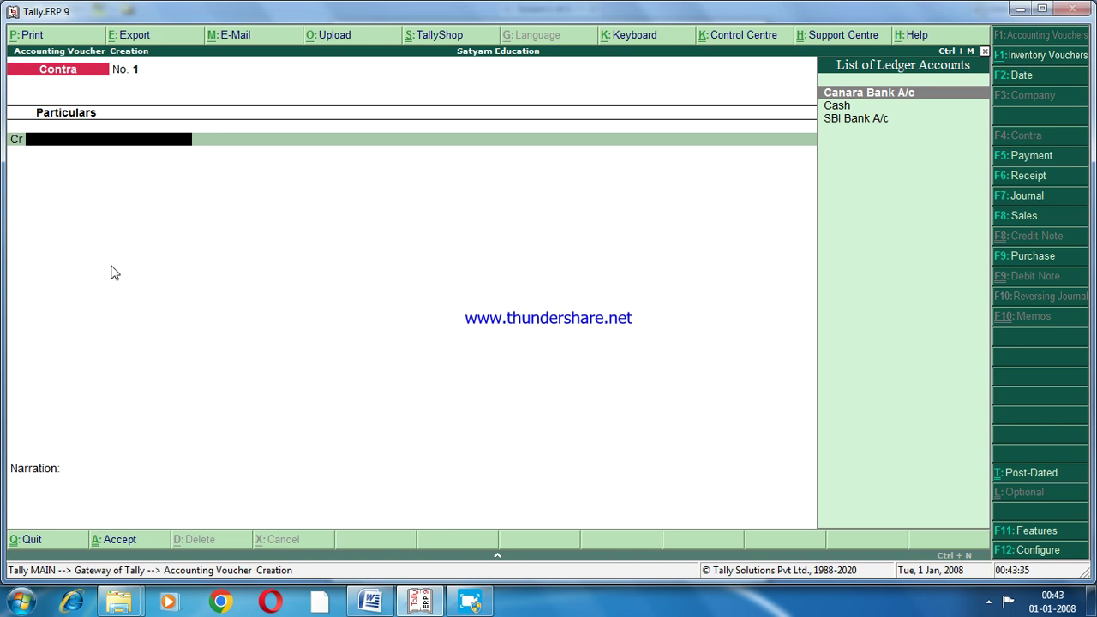
click(370, 604)
click(369, 604)
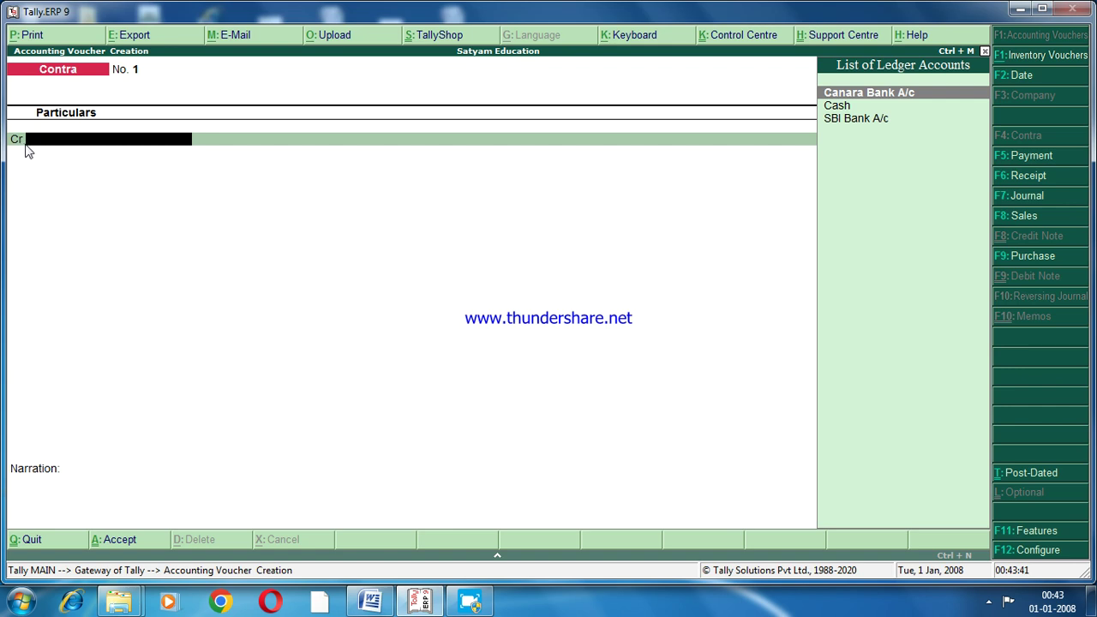
text(C)
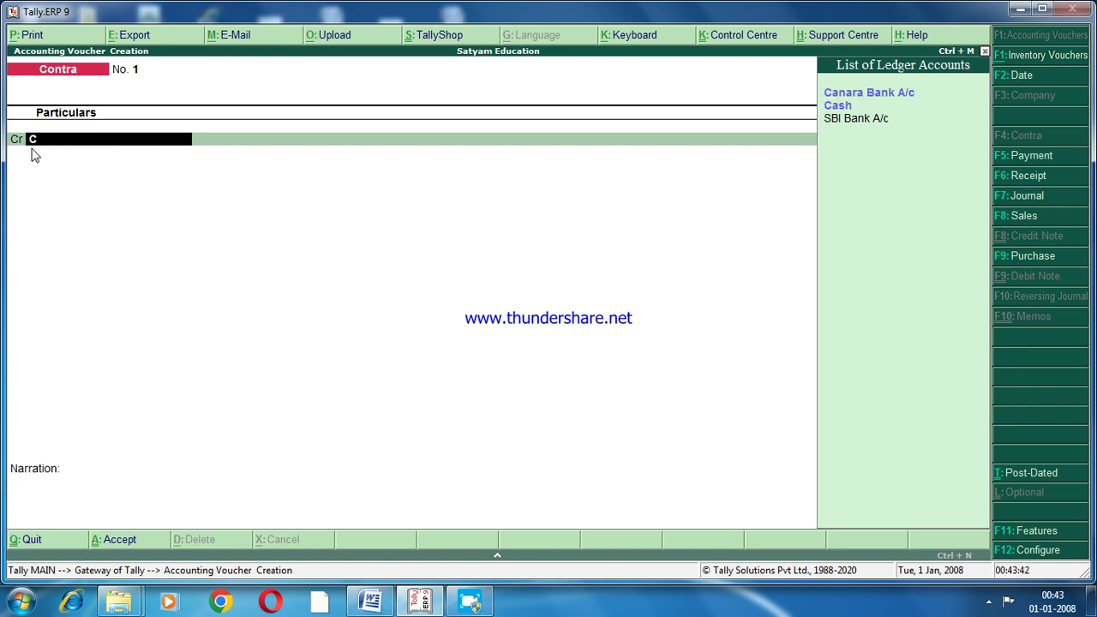
click(840, 108)
click(839, 107)
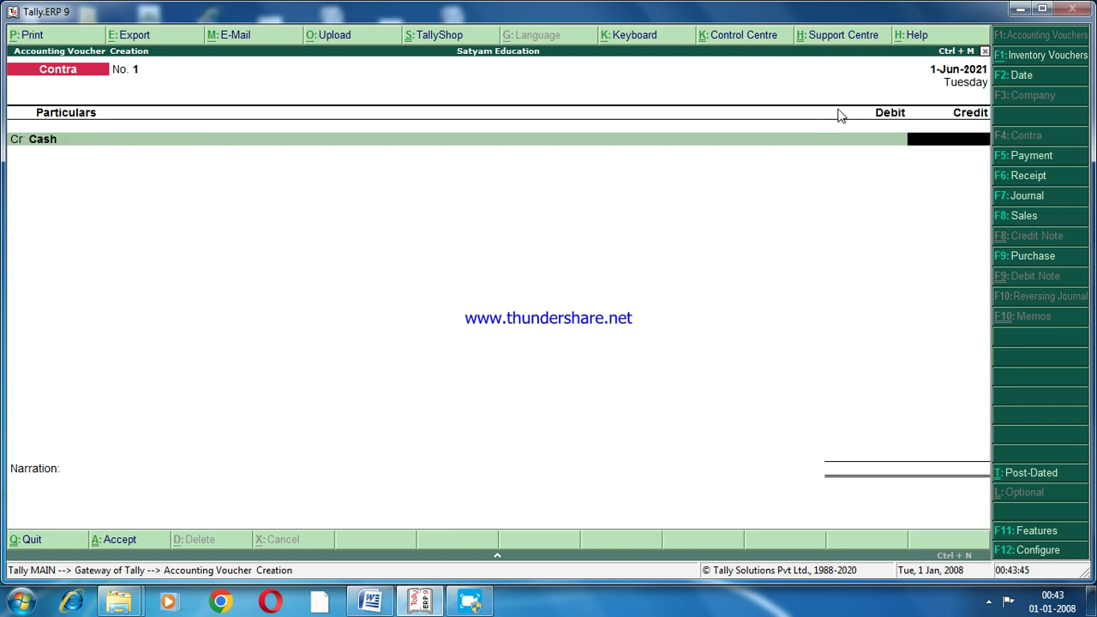
text(200000)
key(Return)
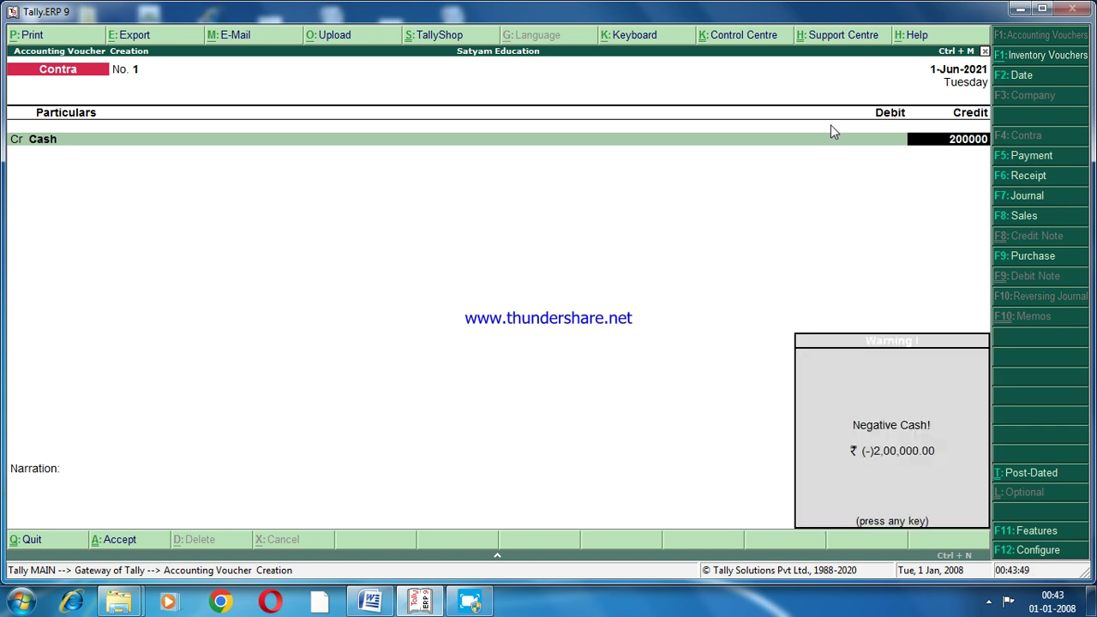
key(Return)
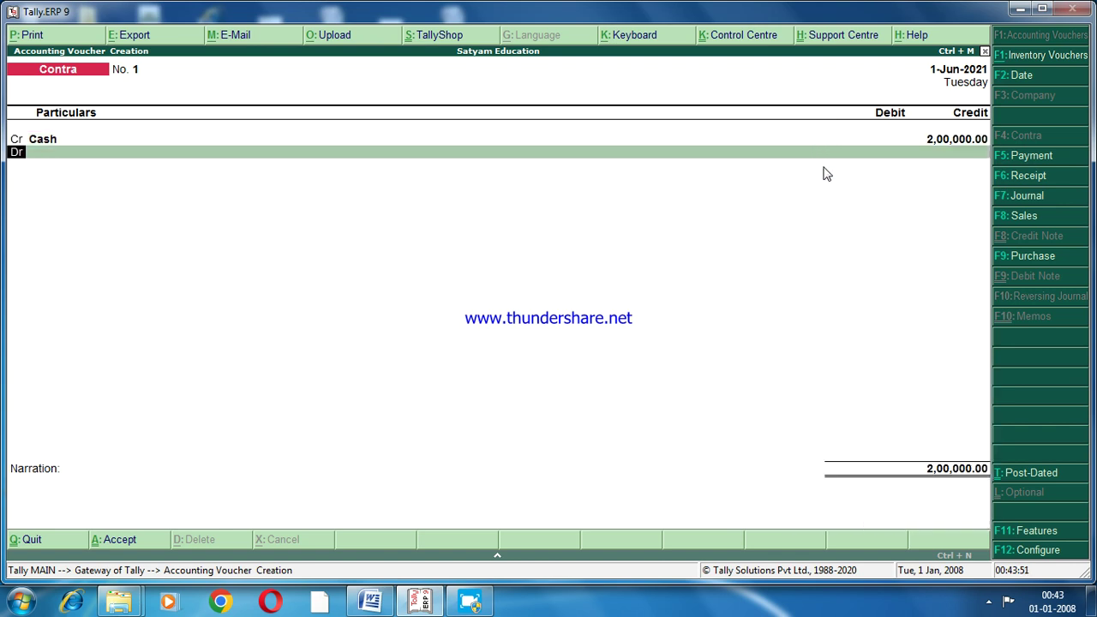
Debit SBI Bank A/c with 2,00,000.00 on the second line of the contra voucher
key(Return)
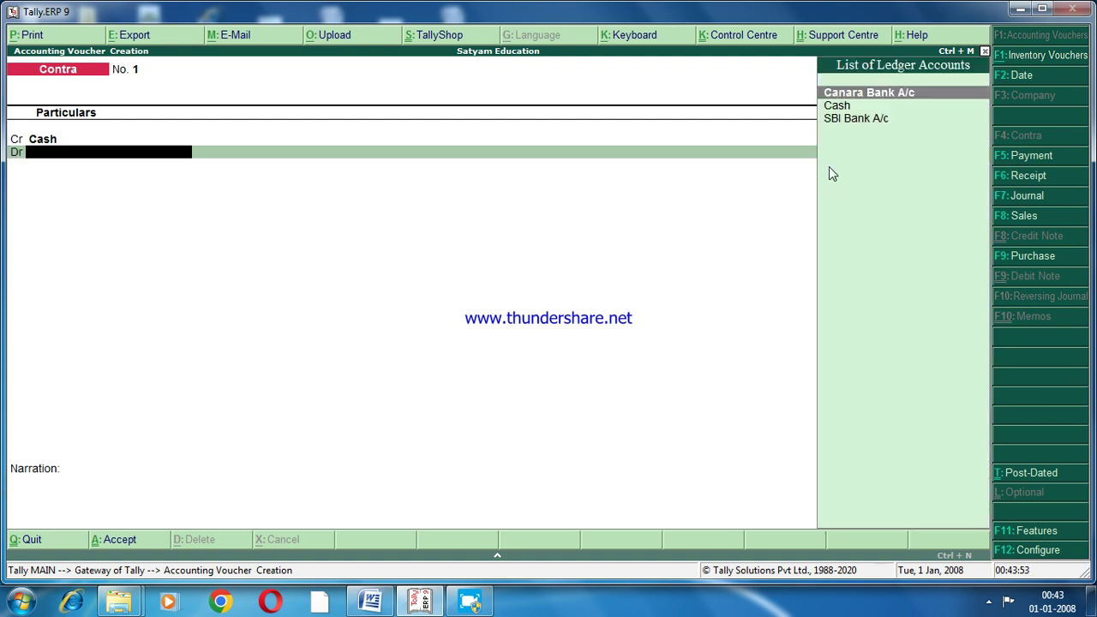
click(843, 120)
click(844, 124)
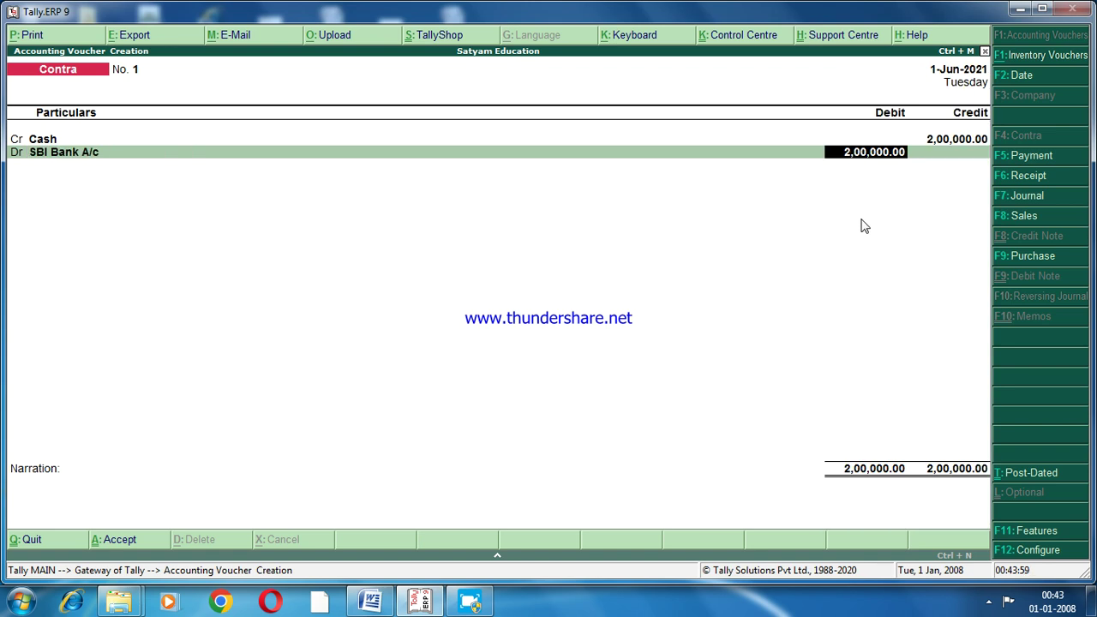
key(Return)
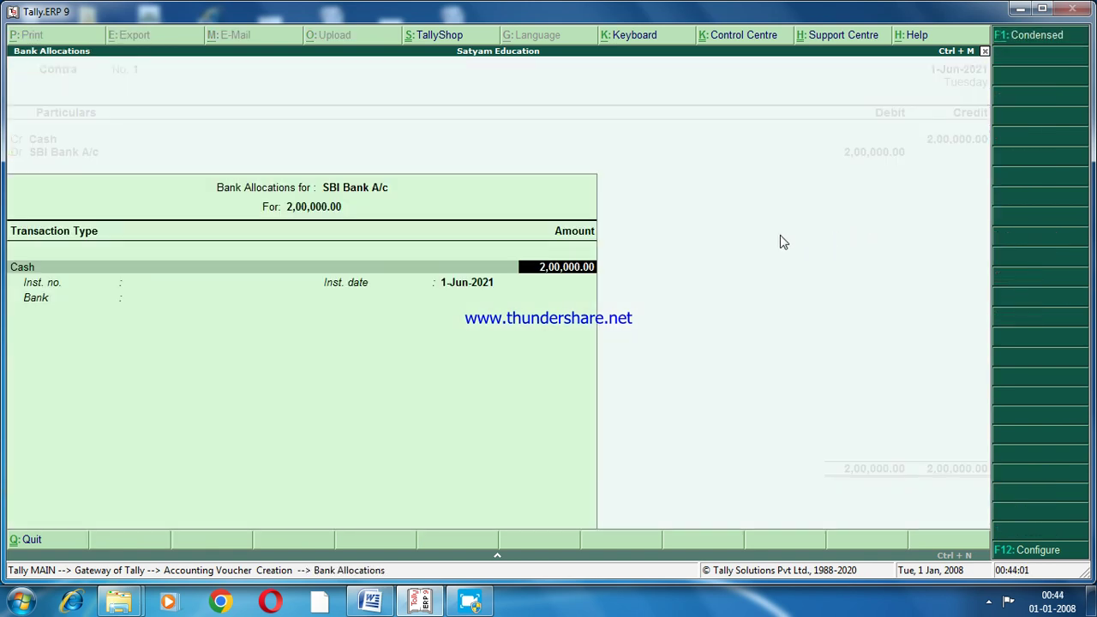
Accept the 2,00,000.00 cash allocation for SBI Bank A/c and leave all cash denominations blank
key(Return)
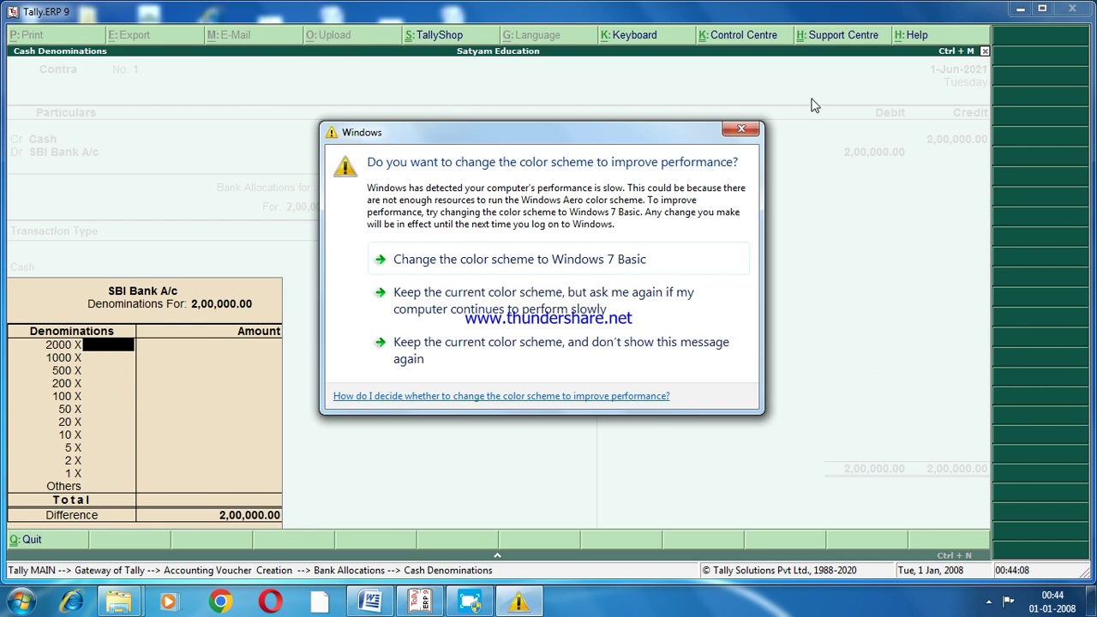
click(749, 130)
key(Down)
key(Down)
key(Down)
key(Down)
key(Down)
key(Down)
key(Down)
key(Down)
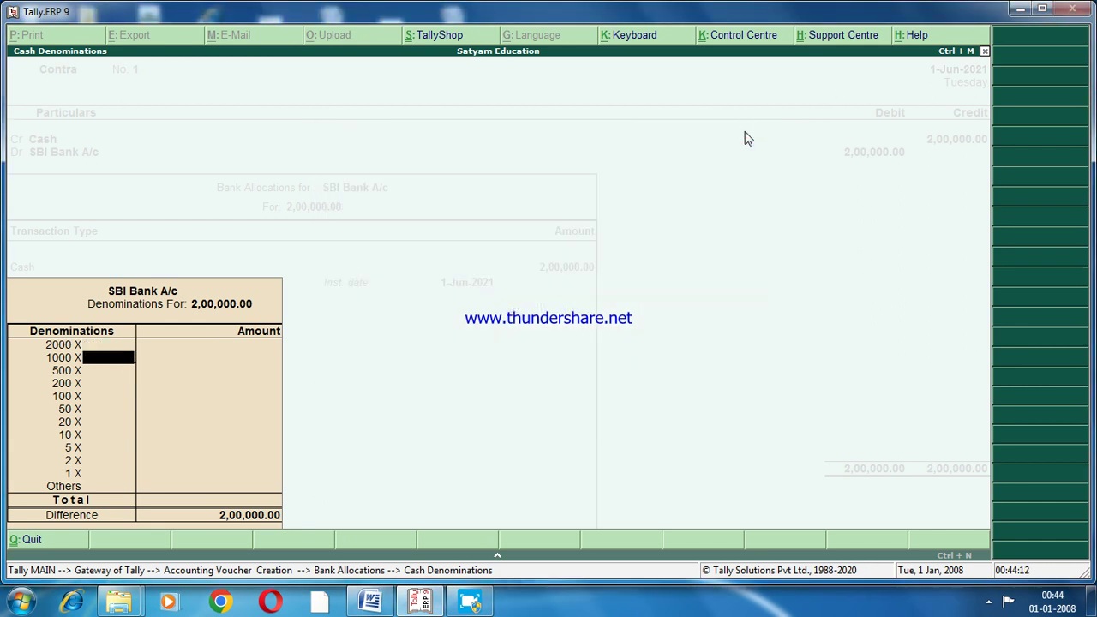
key(Down)
key(Down)
key(Down)
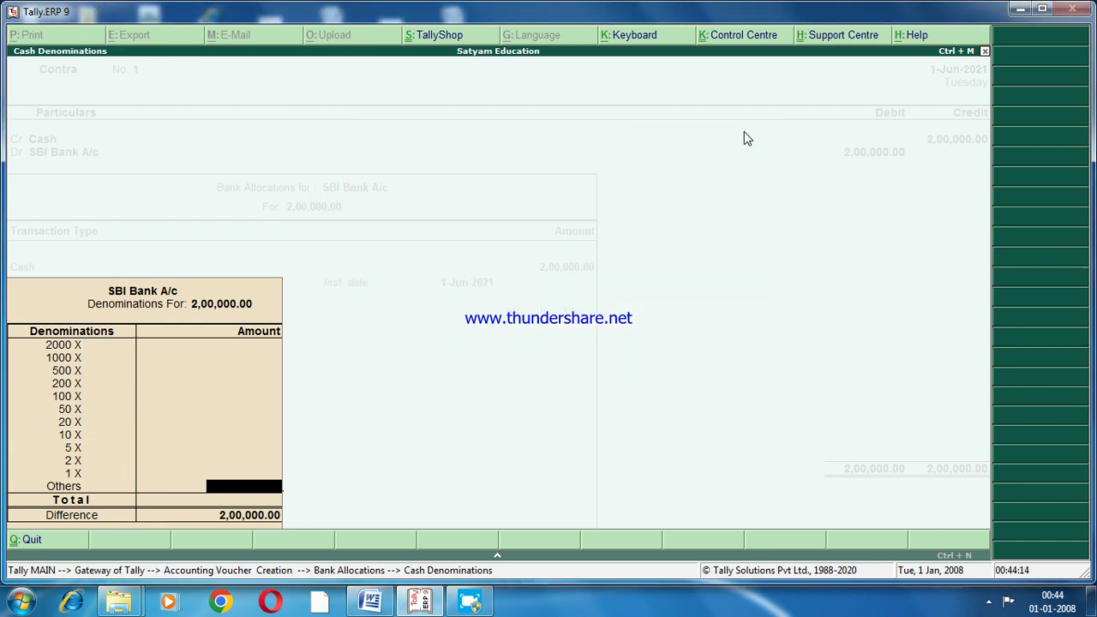
key(Return)
key(Return)
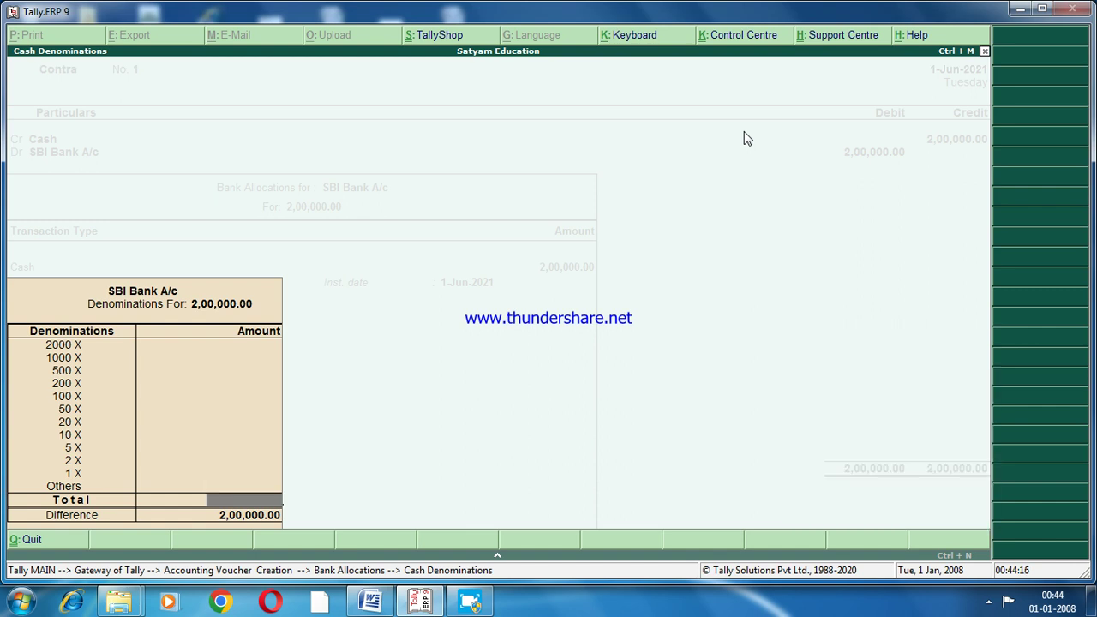
key(Escape)
key(Return)
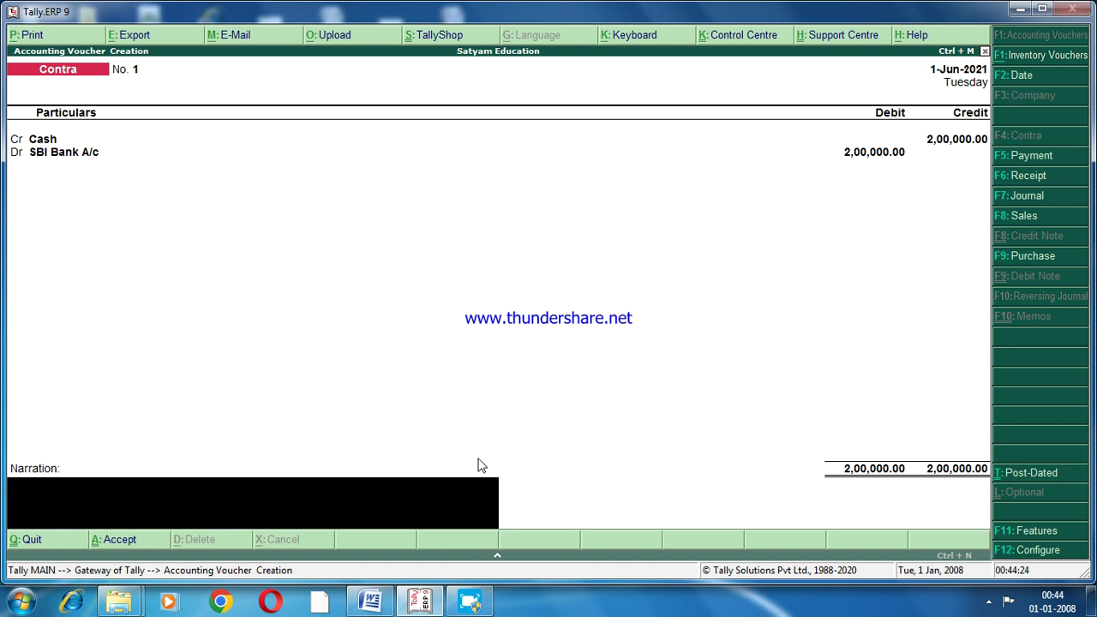
Check the journal narration in the Word document and enter "being cash deposited into sbi a/c" as the Tally voucher's narration
mouse_move(375, 605)
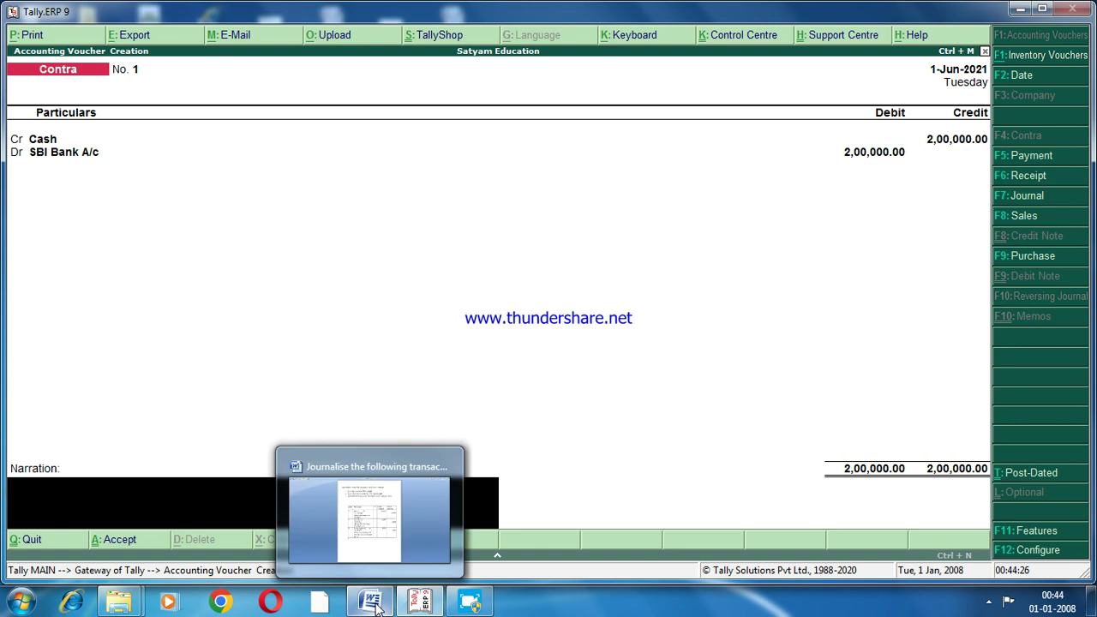
click(374, 538)
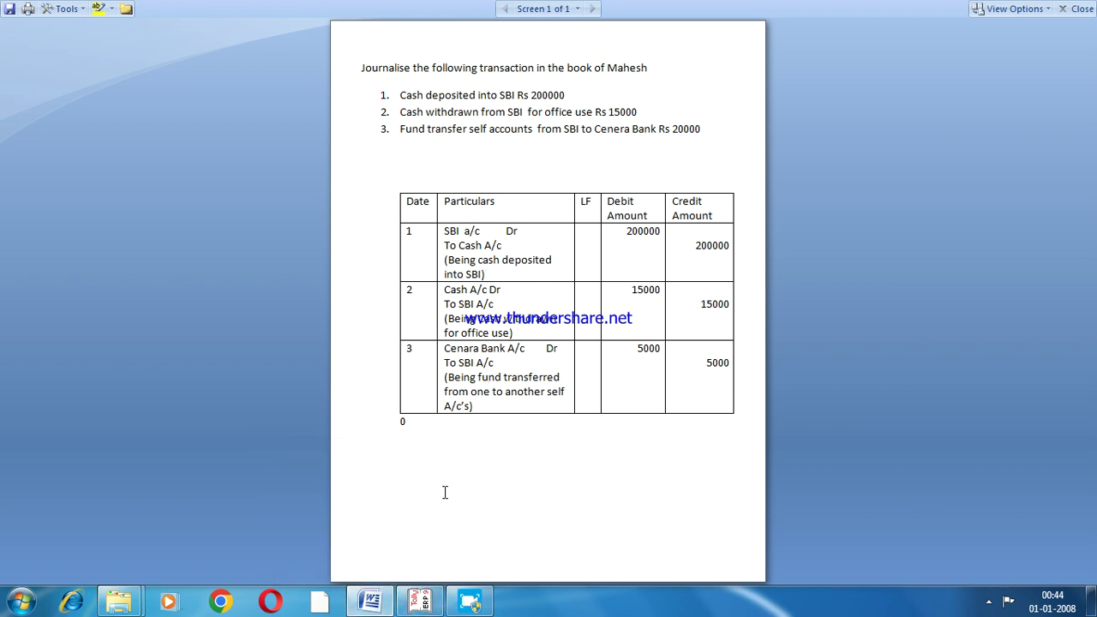
click(420, 601)
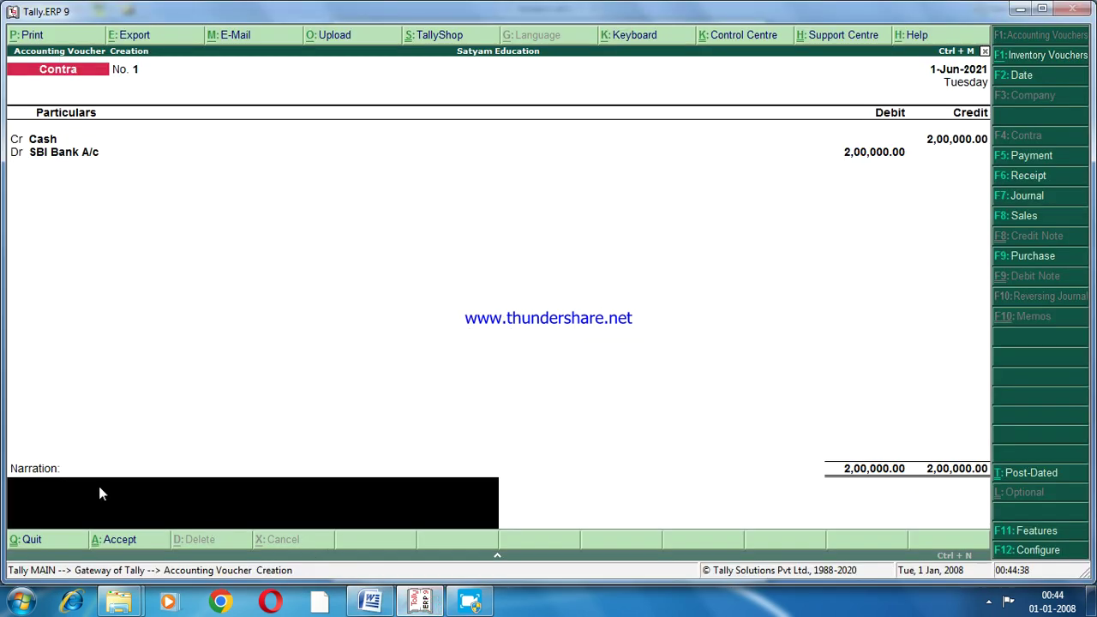
text(being c)
text(as)
text(h deposited into sbi a/c)
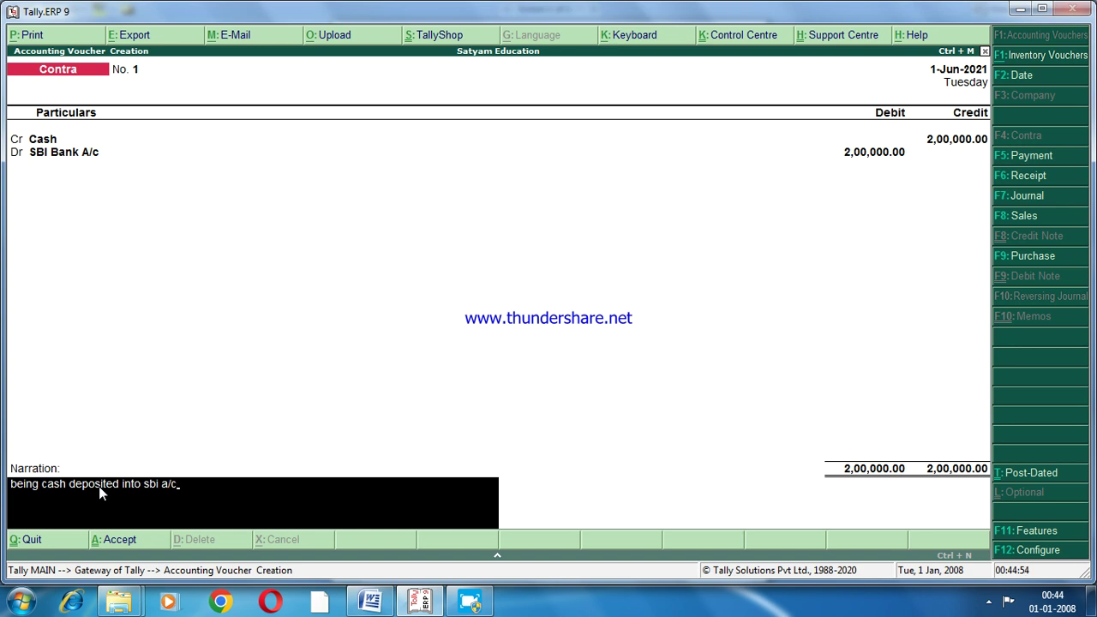
Save the cash deposit contra voucher in Tally and review the second transaction's journal entry in the Word document
key(Return)
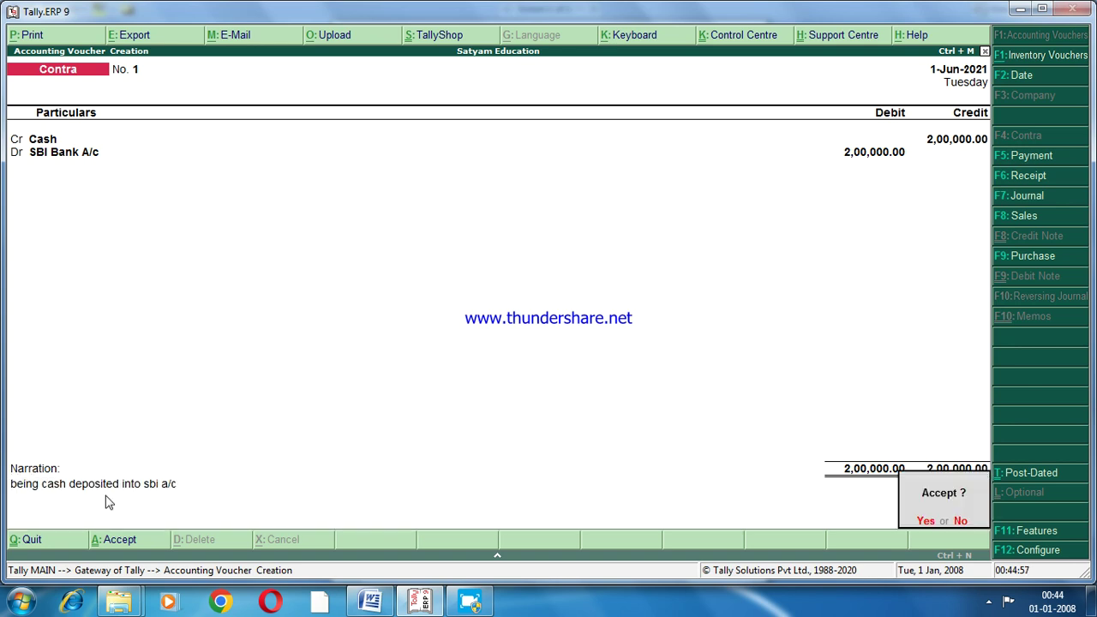
click(921, 522)
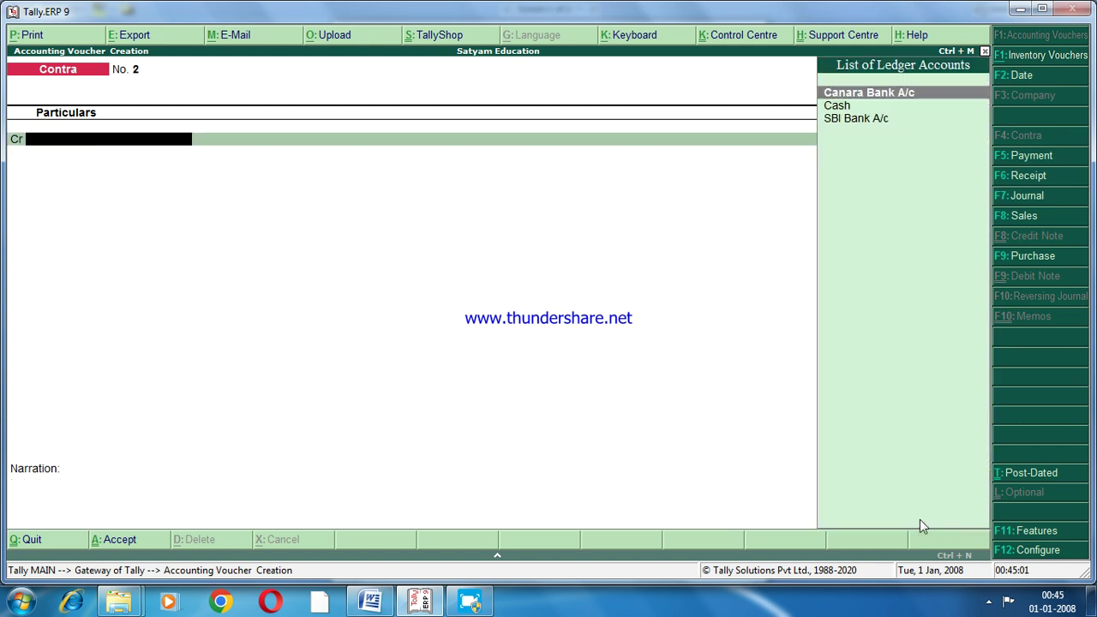
click(380, 602)
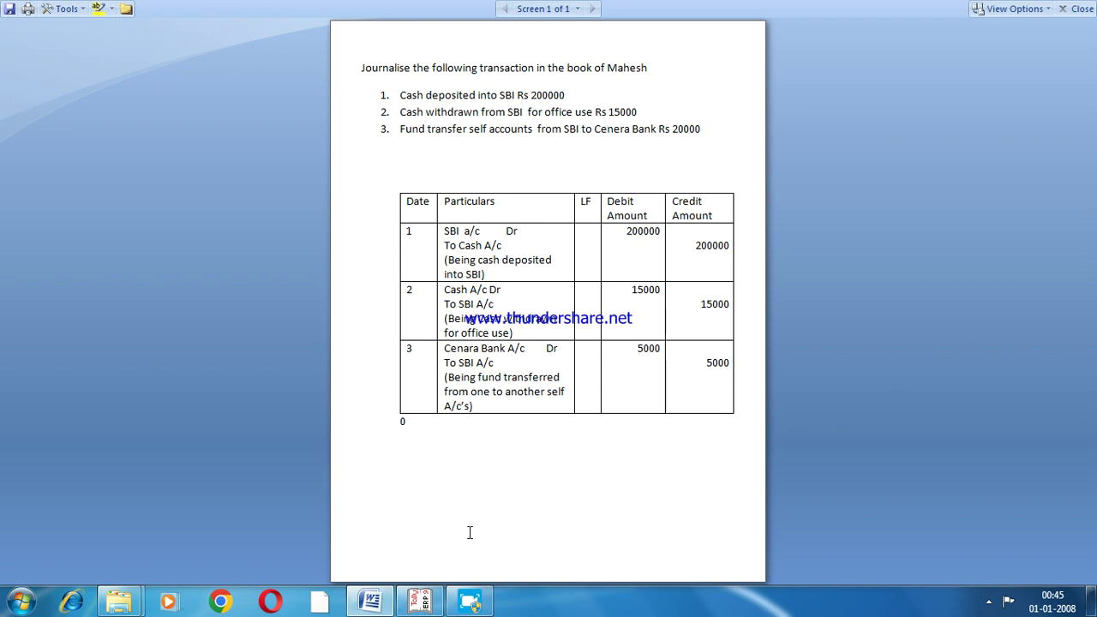
click(421, 600)
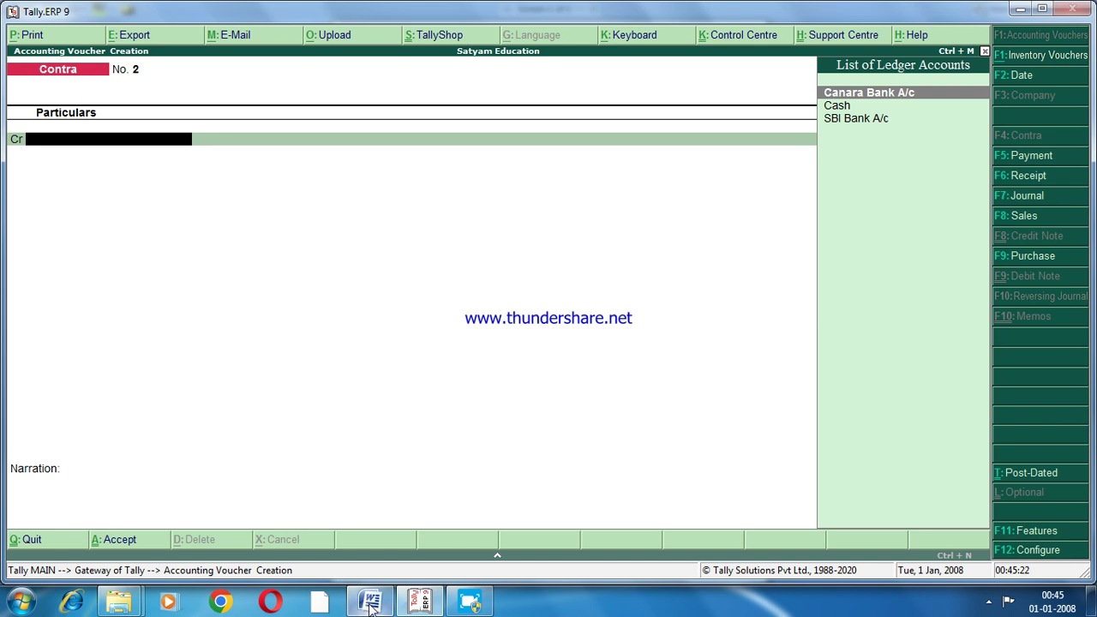
mouse_move(370, 606)
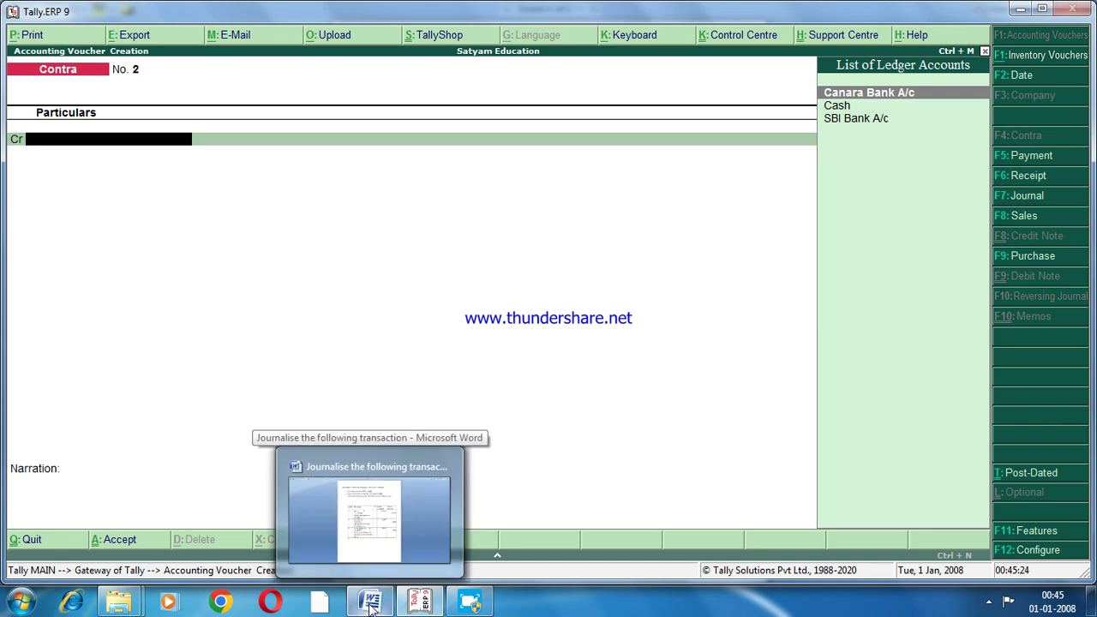
click(370, 606)
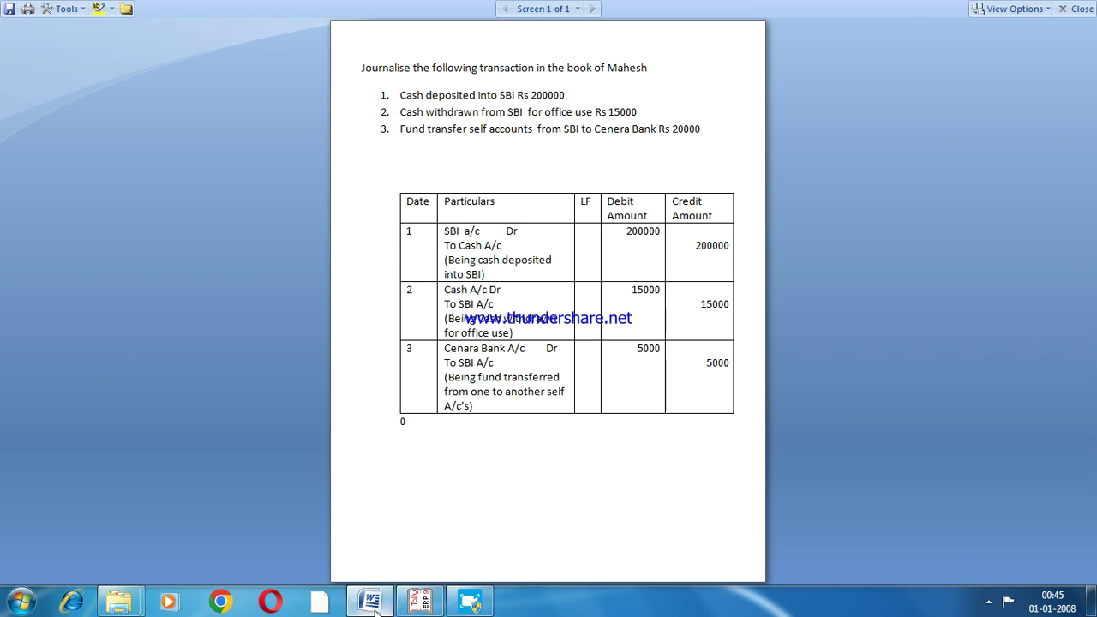
click(424, 605)
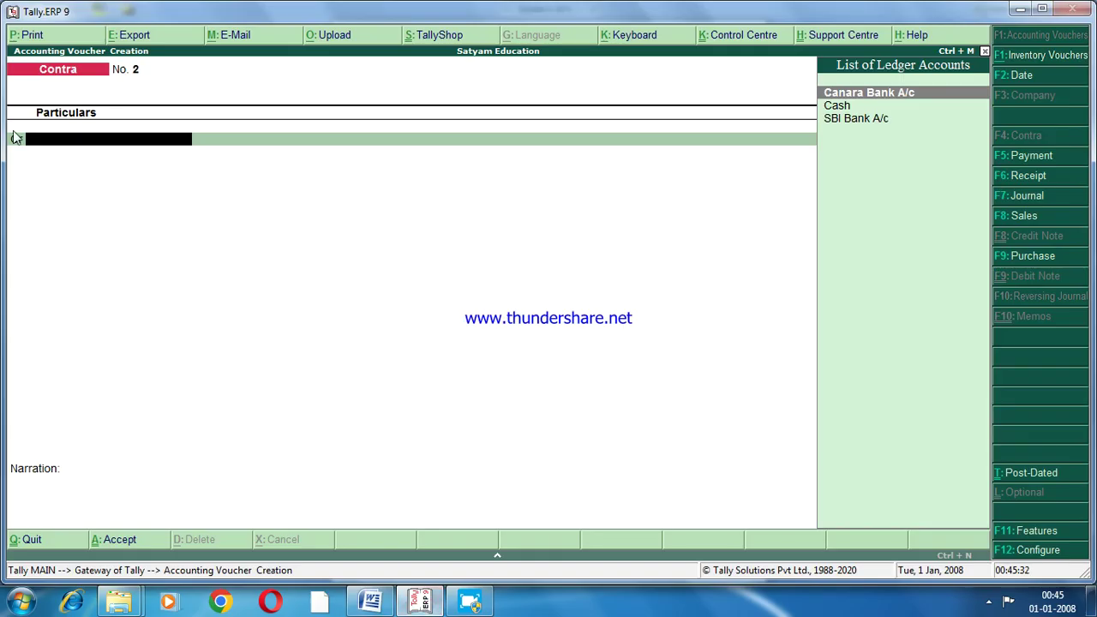
Credit SBI Bank A/c with 15000 in the second contra voucher, rechecking the amount in the Word document
text(S)
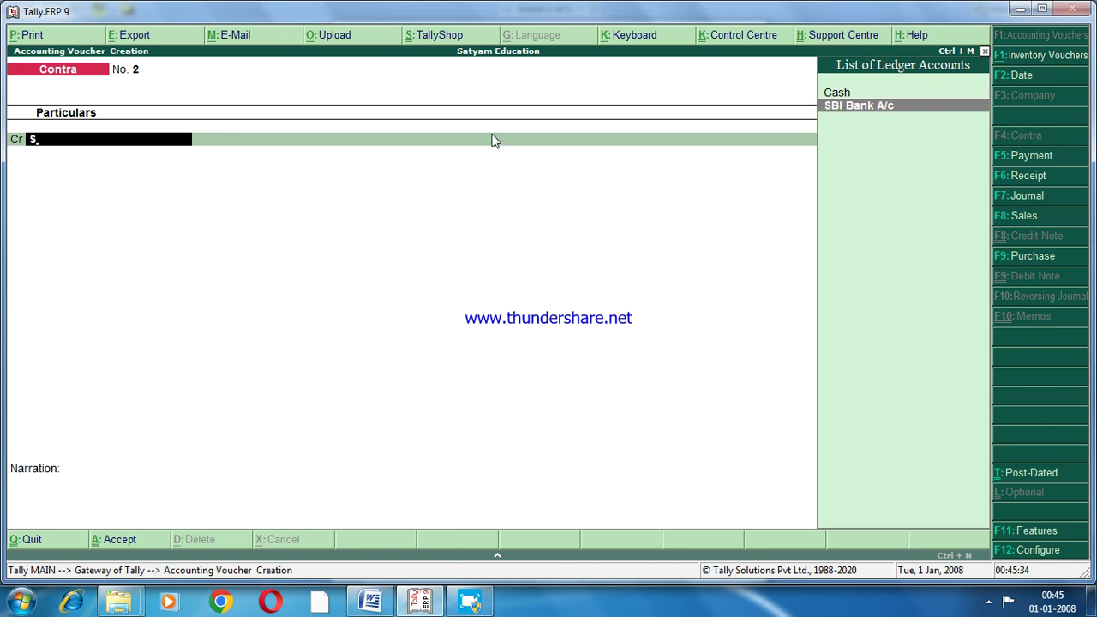
key(Return)
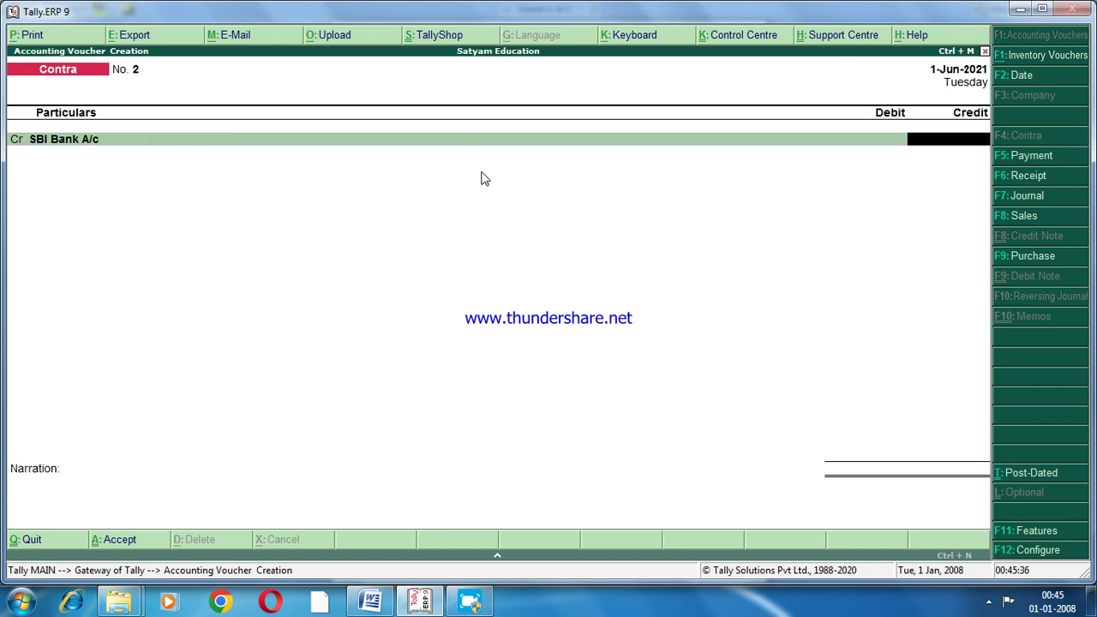
click(371, 602)
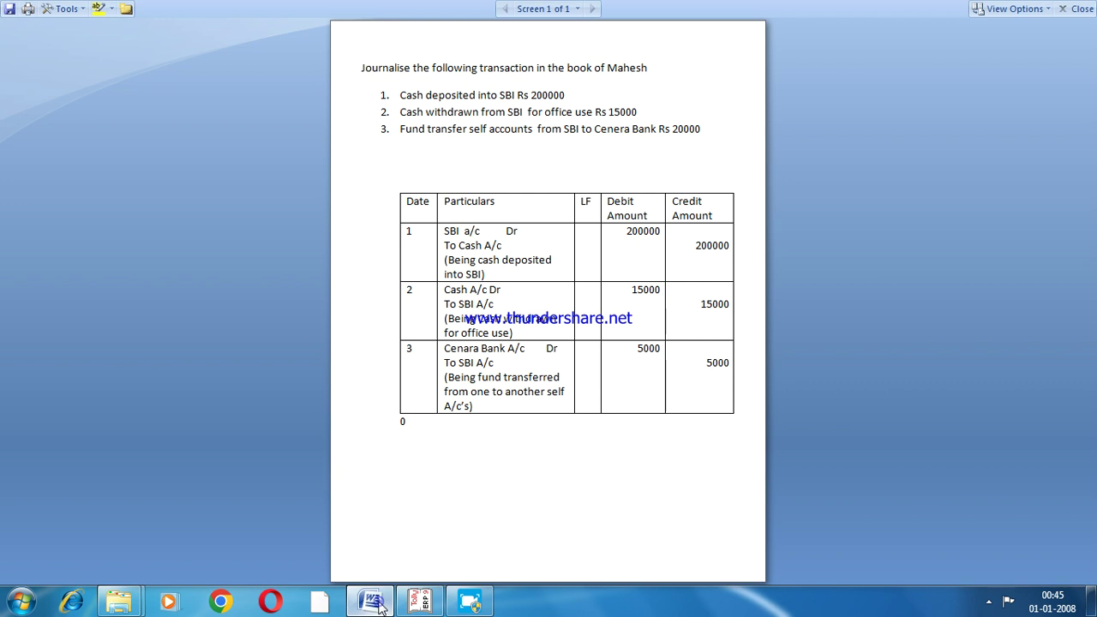
click(381, 604)
text(15)
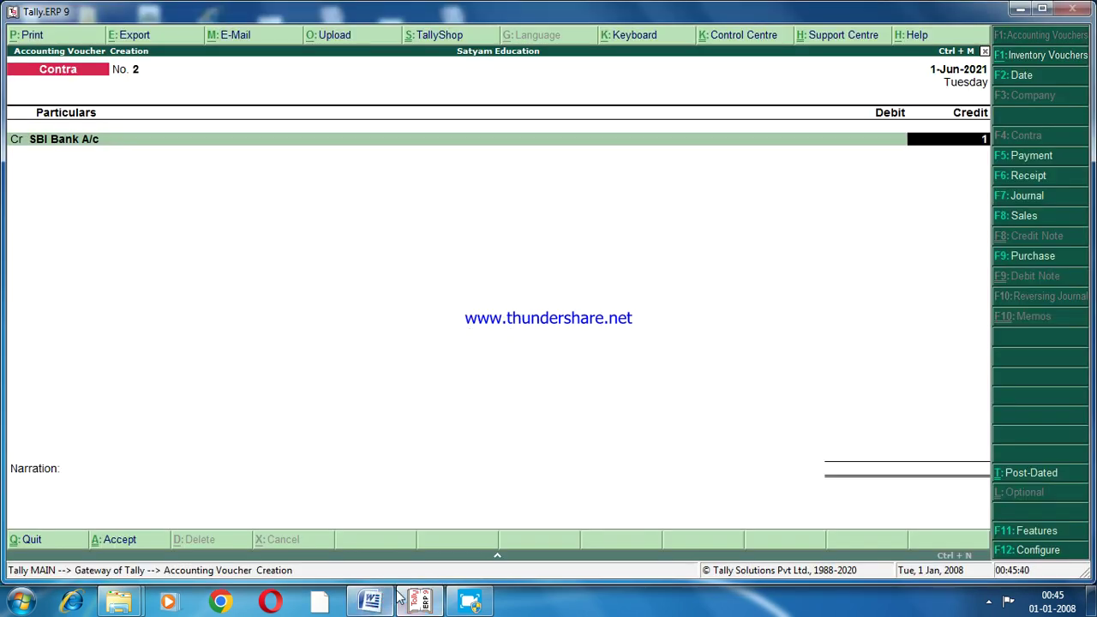
mouse_move(400, 599)
text(000)
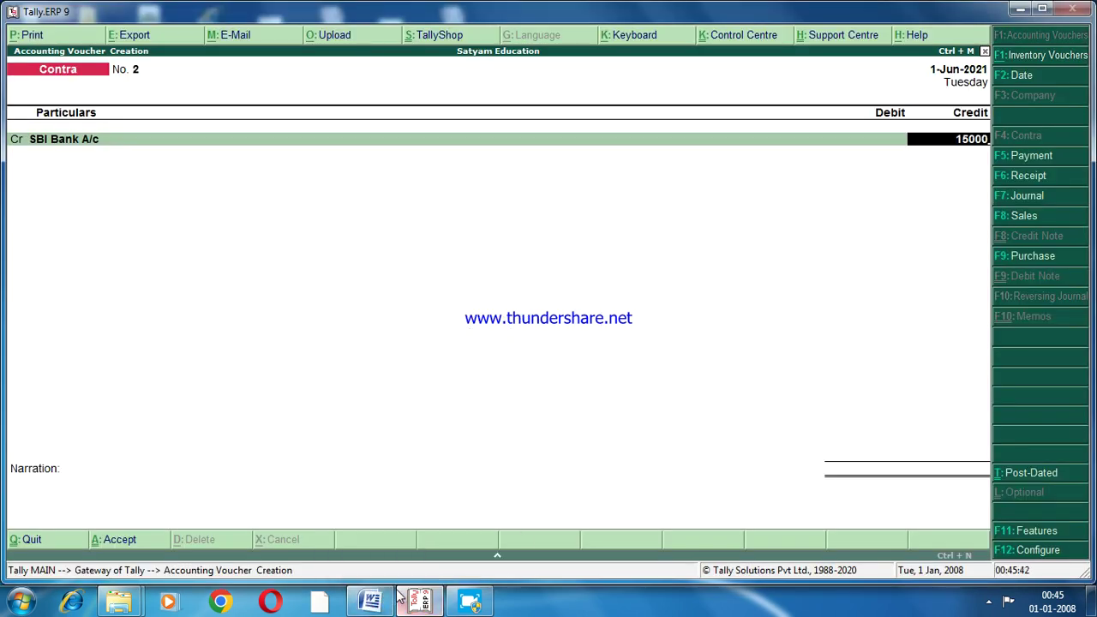
key(Return)
key(Return)
key(Return)
key(Return)
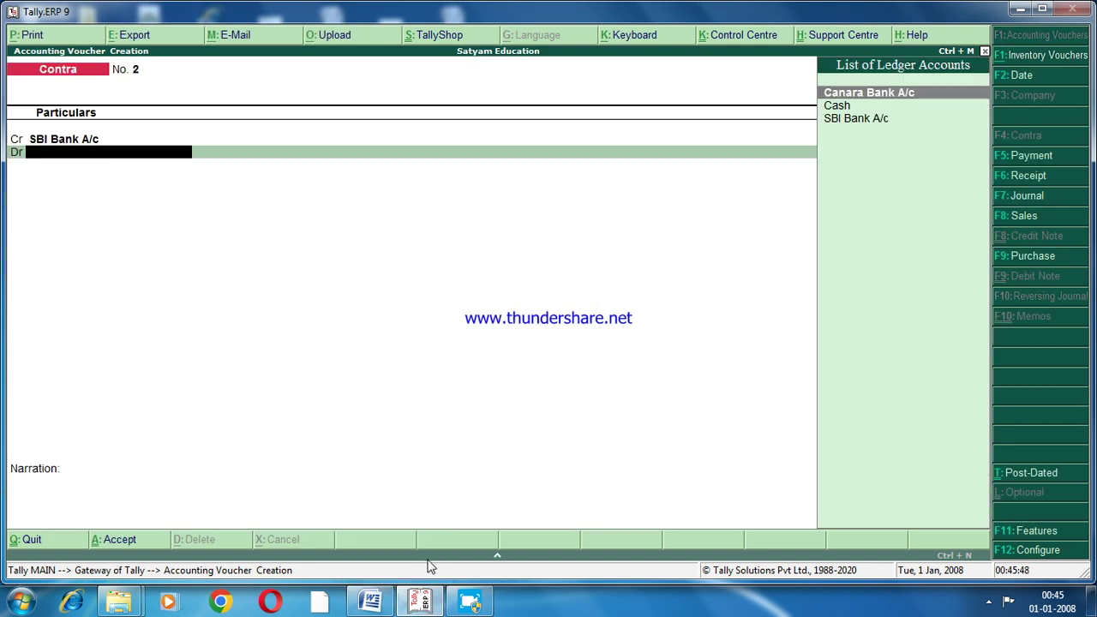
Debit Cash with 15,000.00 on the second line of the contra voucher
key(Down)
key(Return)
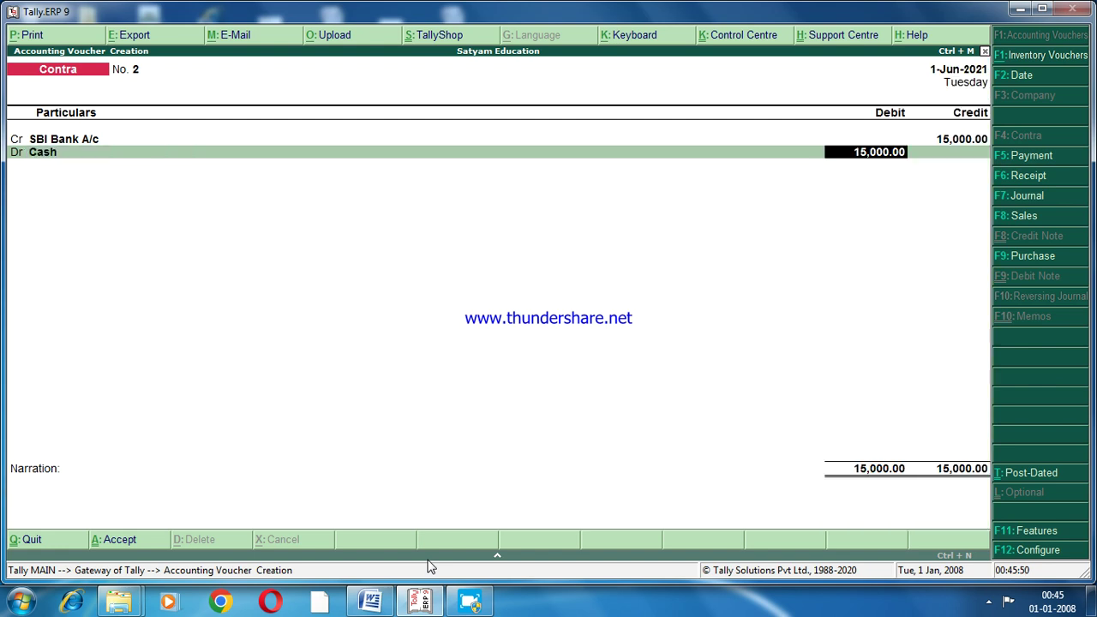
key(Return)
key(Return)
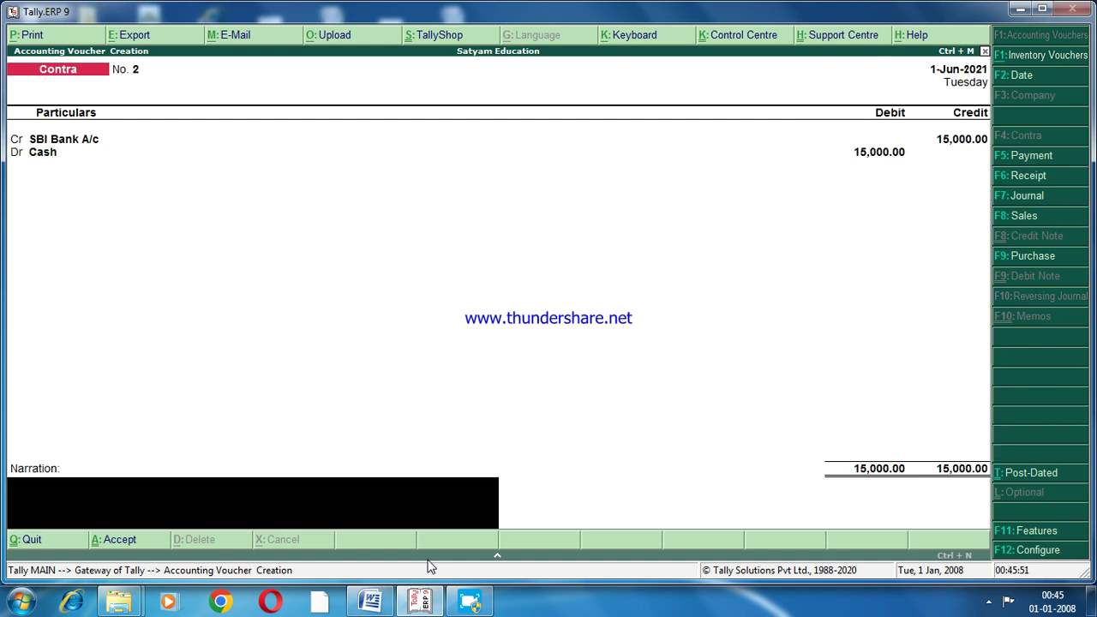
Enter the narration "being cash withdrawn from bank for office use" and save the contra voucher
text(being cash withdr)
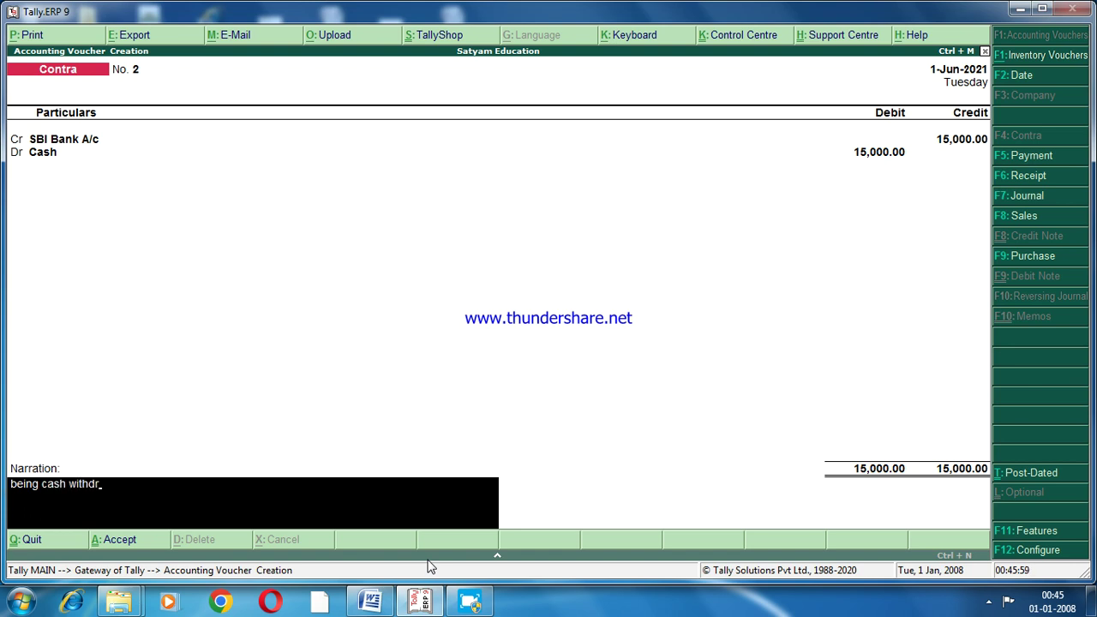
text(awn from bank for office use)
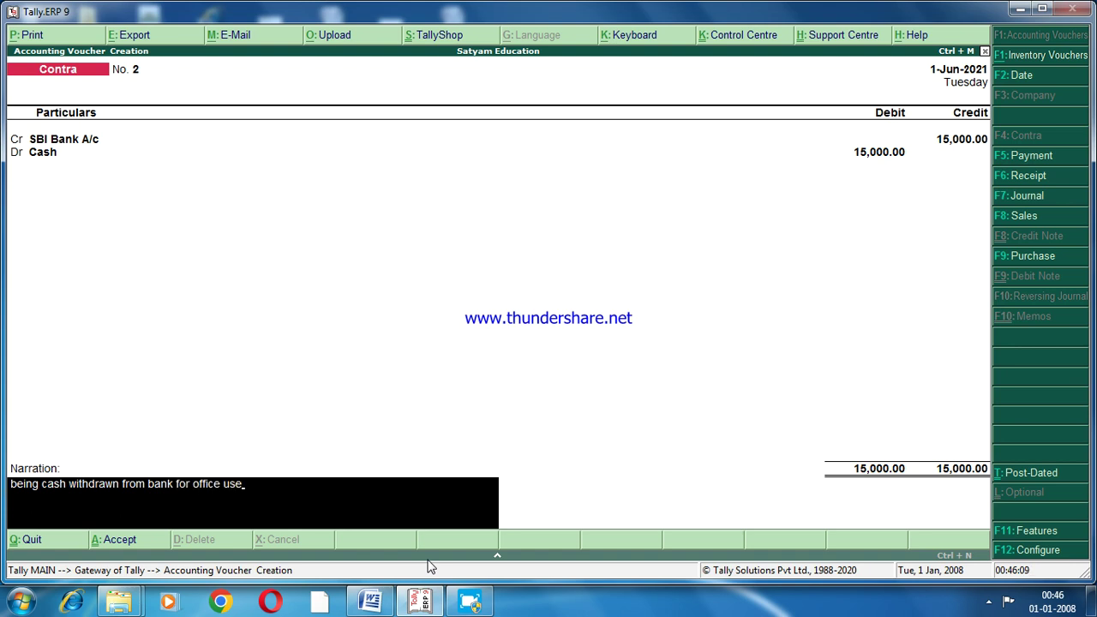
key(Return)
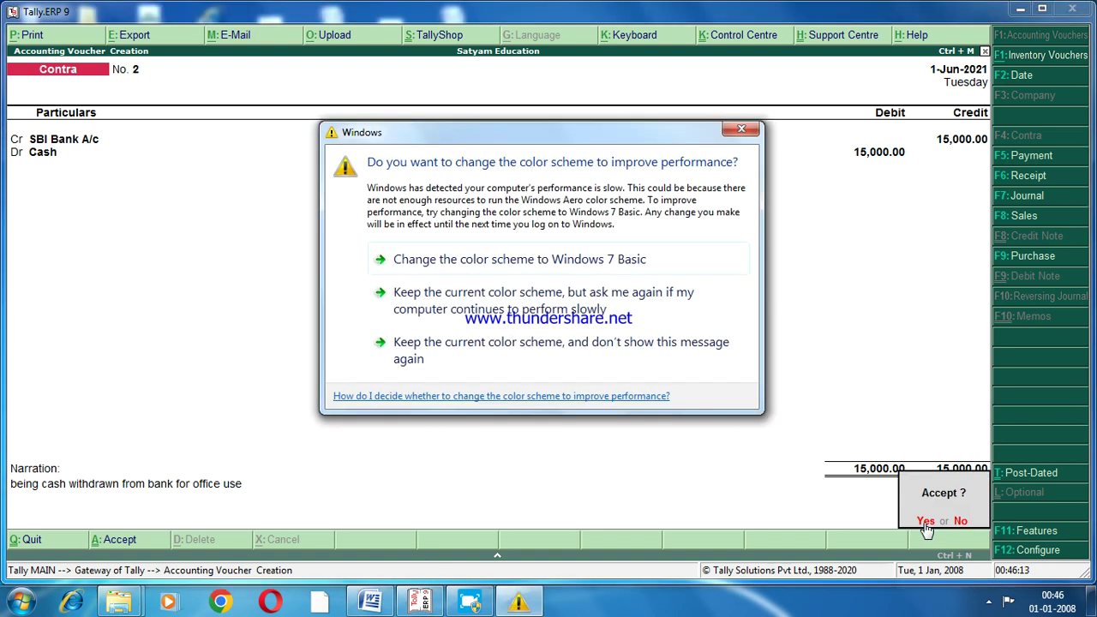
click(925, 523)
click(926, 523)
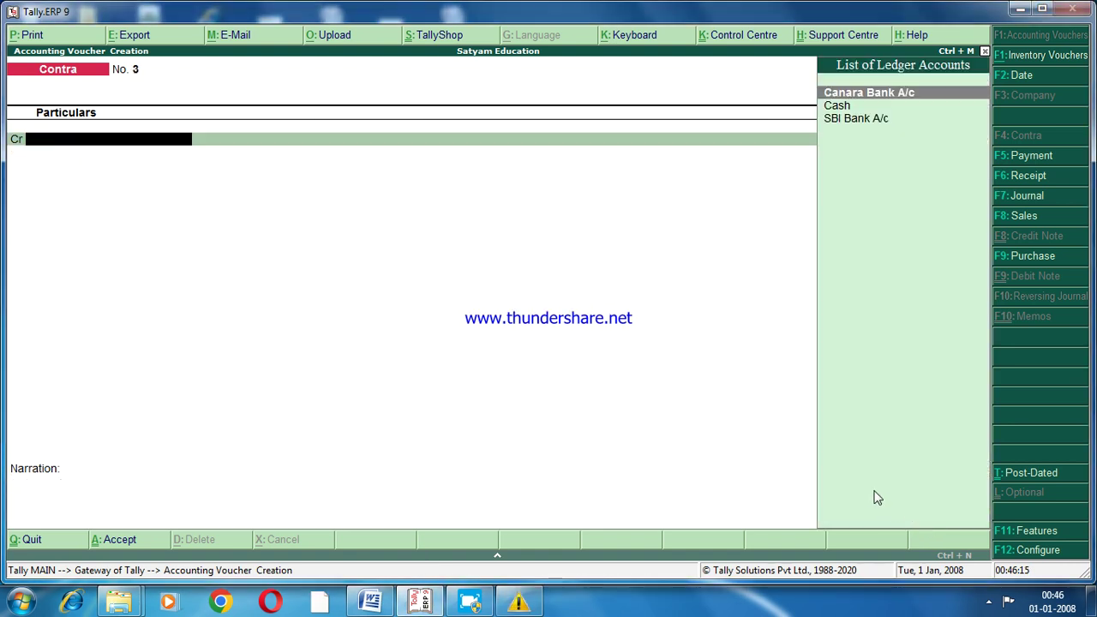
Check the third transaction in the Word document and credit SBI Bank A/c with 20000 in the new Tally contra voucher
click(370, 603)
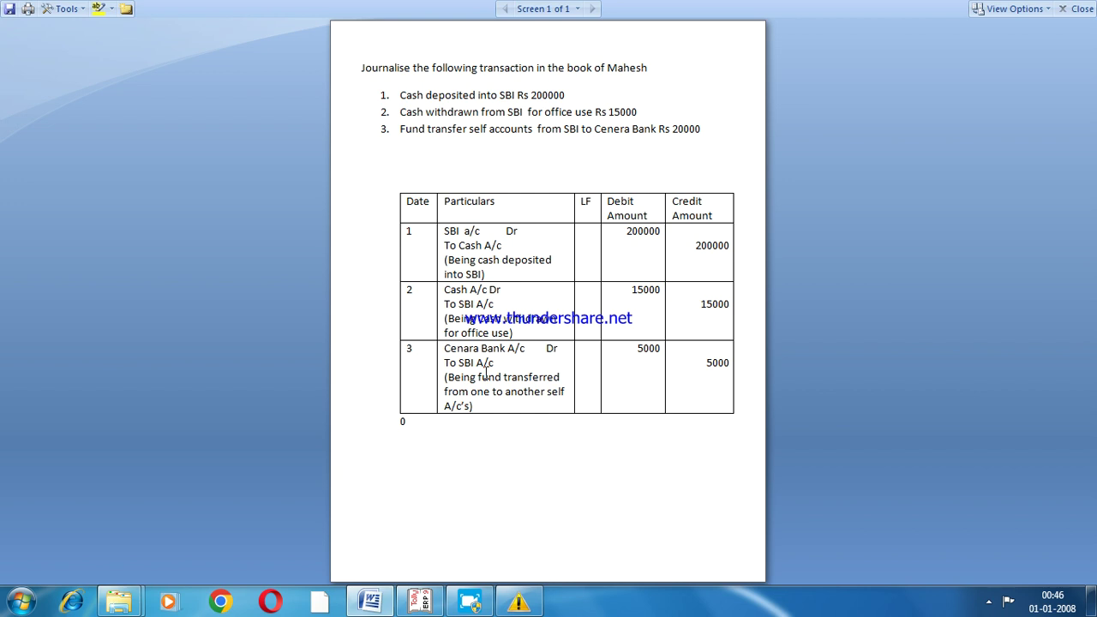
mouse_move(385, 605)
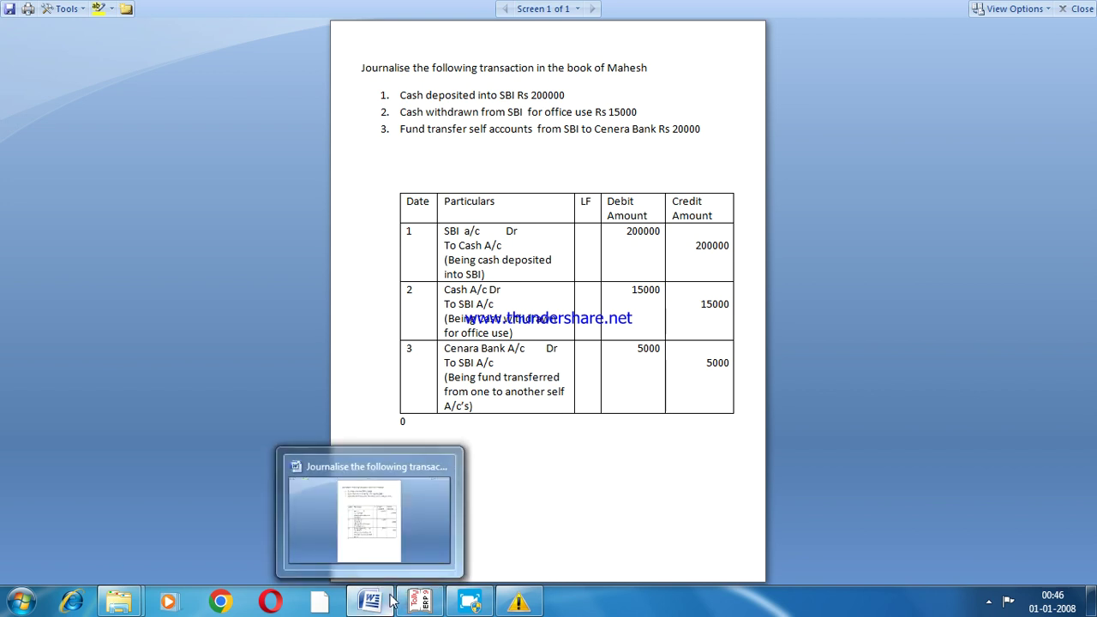
click(420, 602)
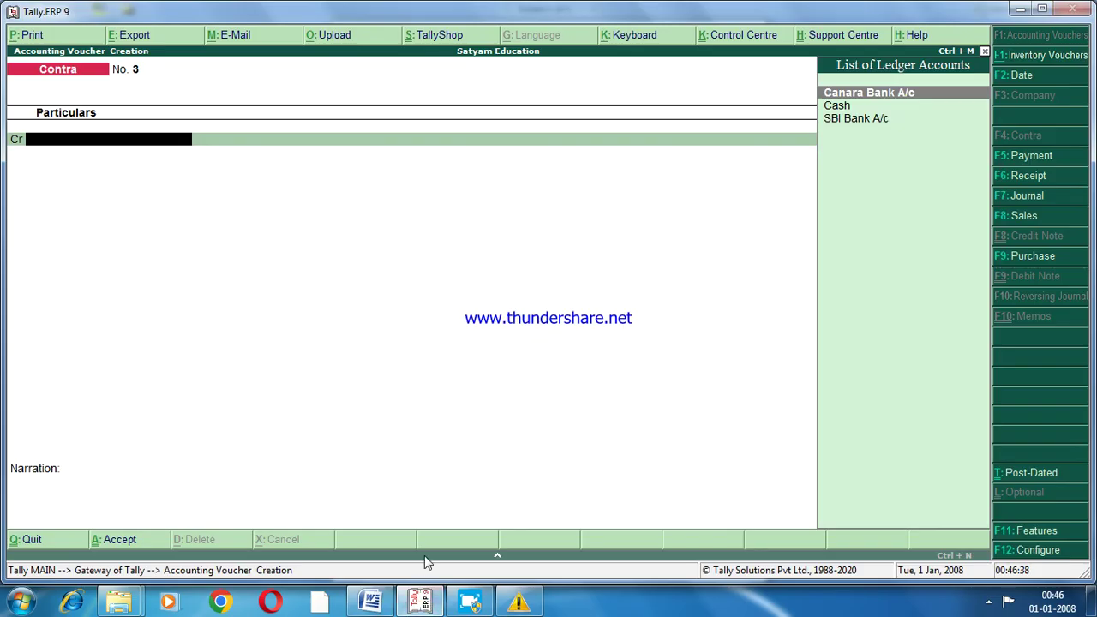
text(S)
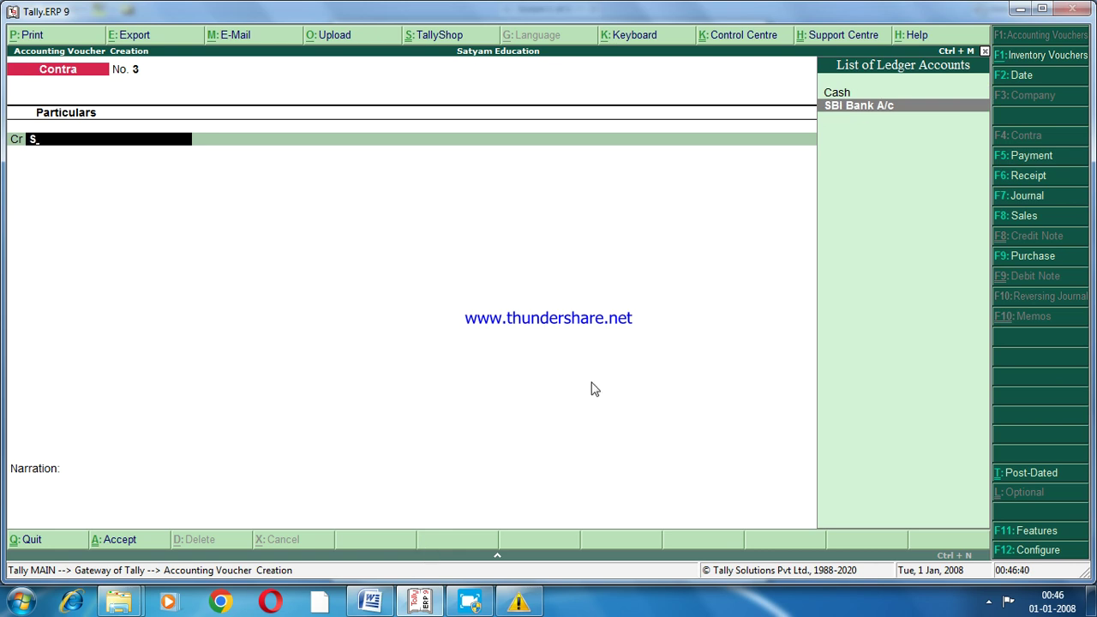
key(Return)
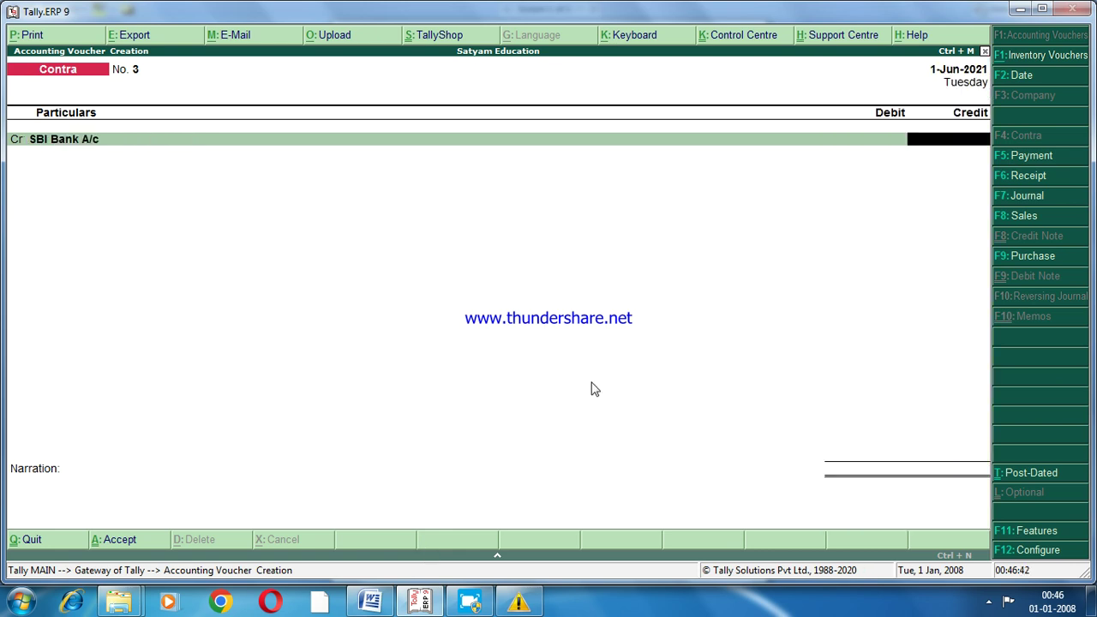
text(20000)
key(Return)
key(Return)
key(Return)
key(Return)
key(Return)
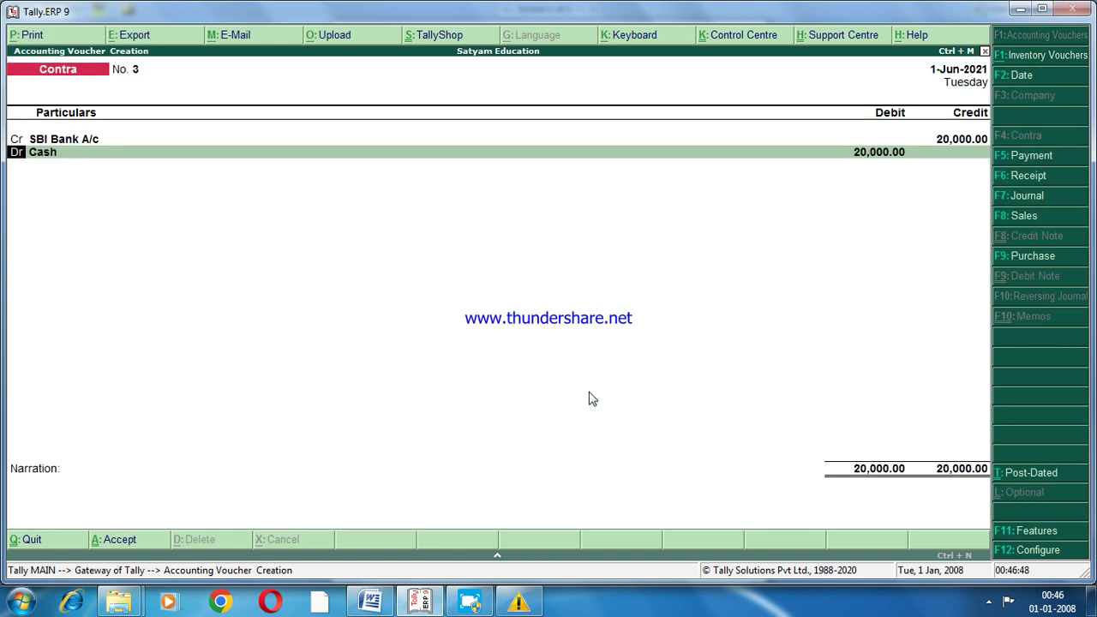
Replace Cash with Canara Bank A/c on the voucher's debit line and accept the 20,000.00 amount
key(Return)
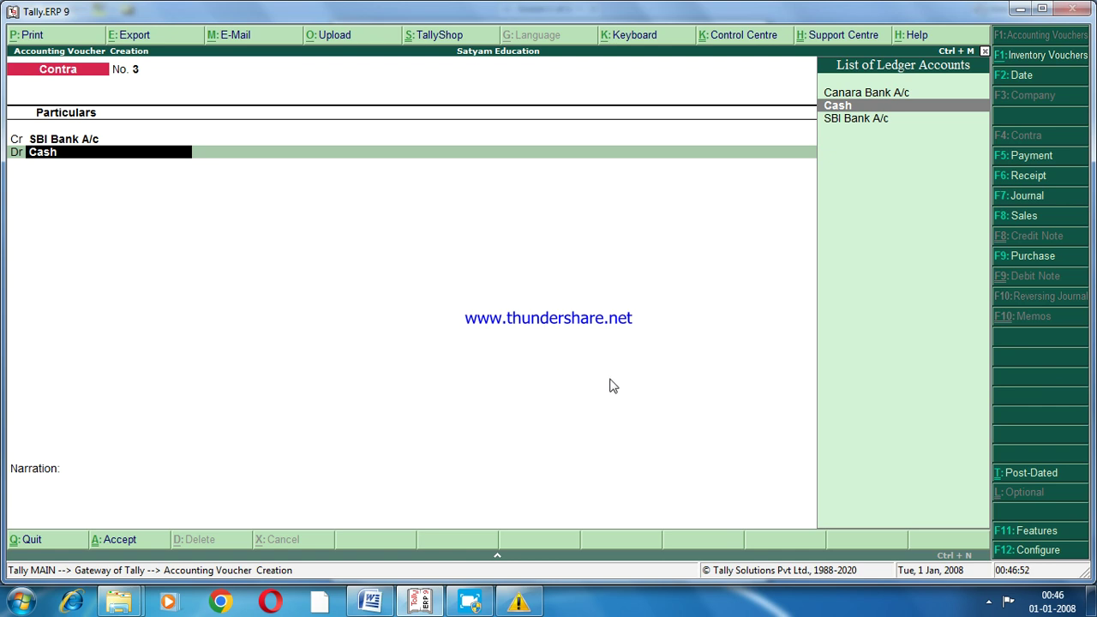
key(Up)
key(Return)
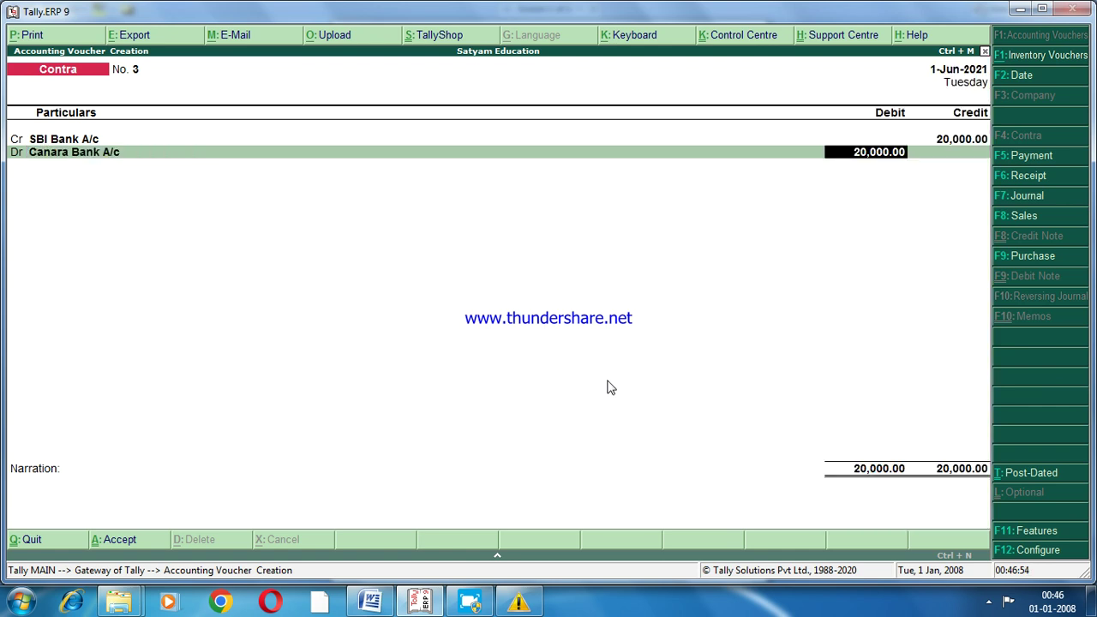
key(Return)
key(Return)
key(Return)
key(Return)
key(Return)
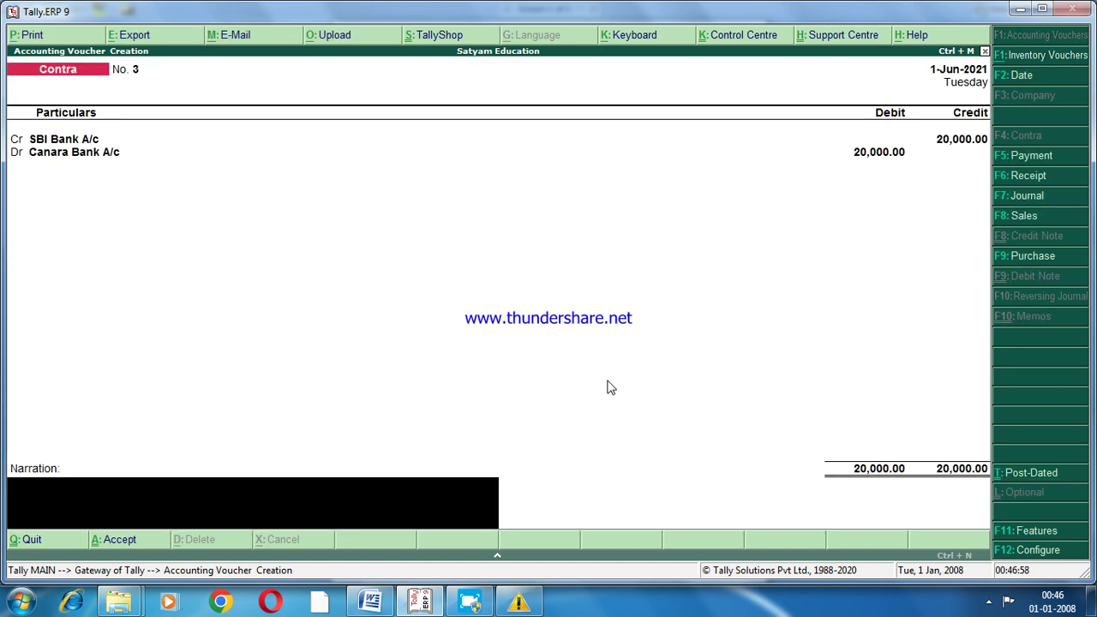
Enter the narration "being fund transfer from one to another accounts" and save the contra voucher
text(being fund f)
key(BackSpace)
text(transfer from)
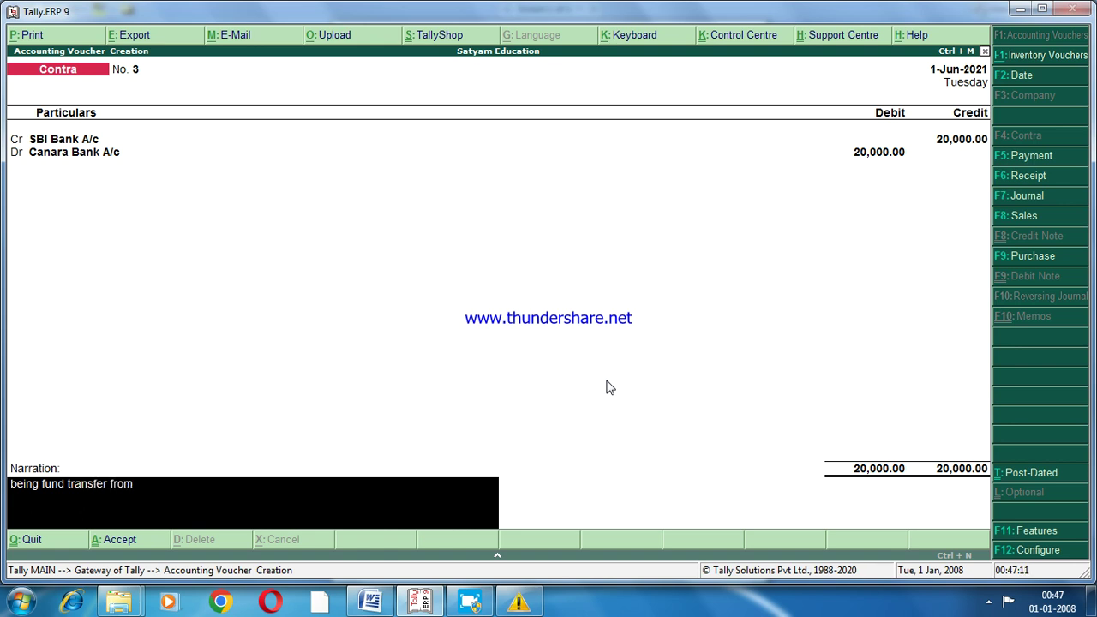
text( one to another accountds)
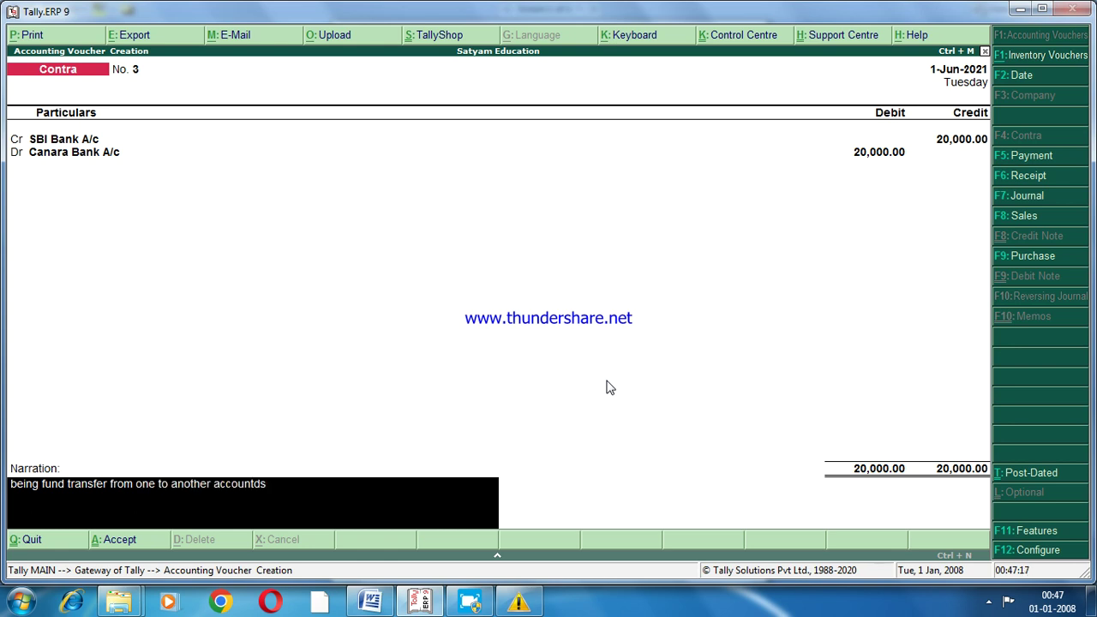
key(BackSpace)
key(BackSpace)
text(s)
key(Return)
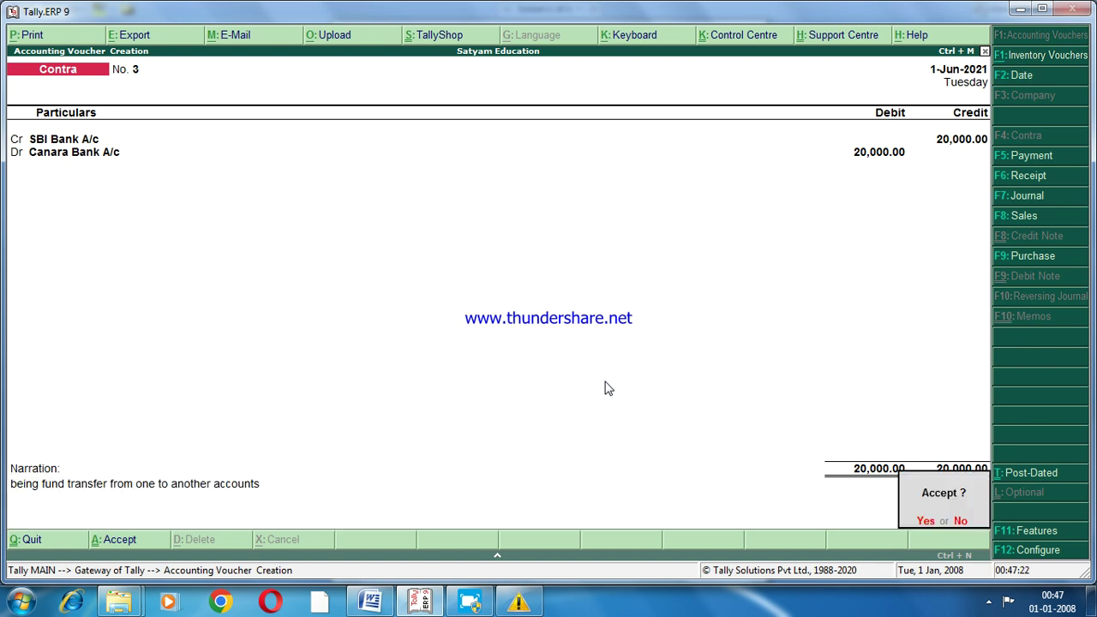
click(924, 523)
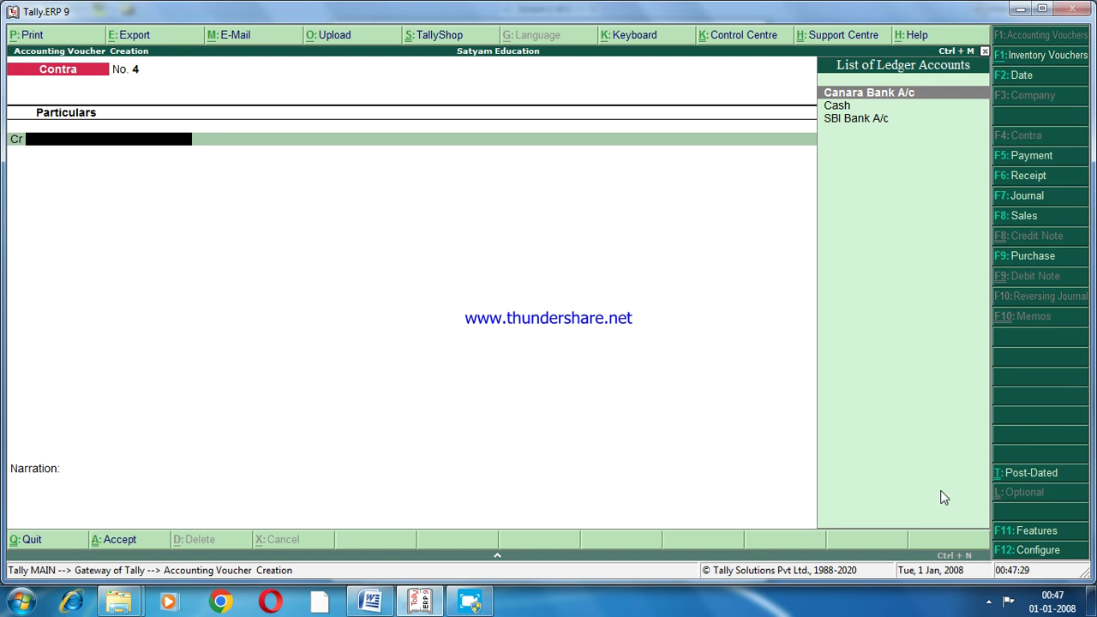
Leave voucher creation and open the Day Book to review the recorded contra vouchers
key(Escape)
key(Return)
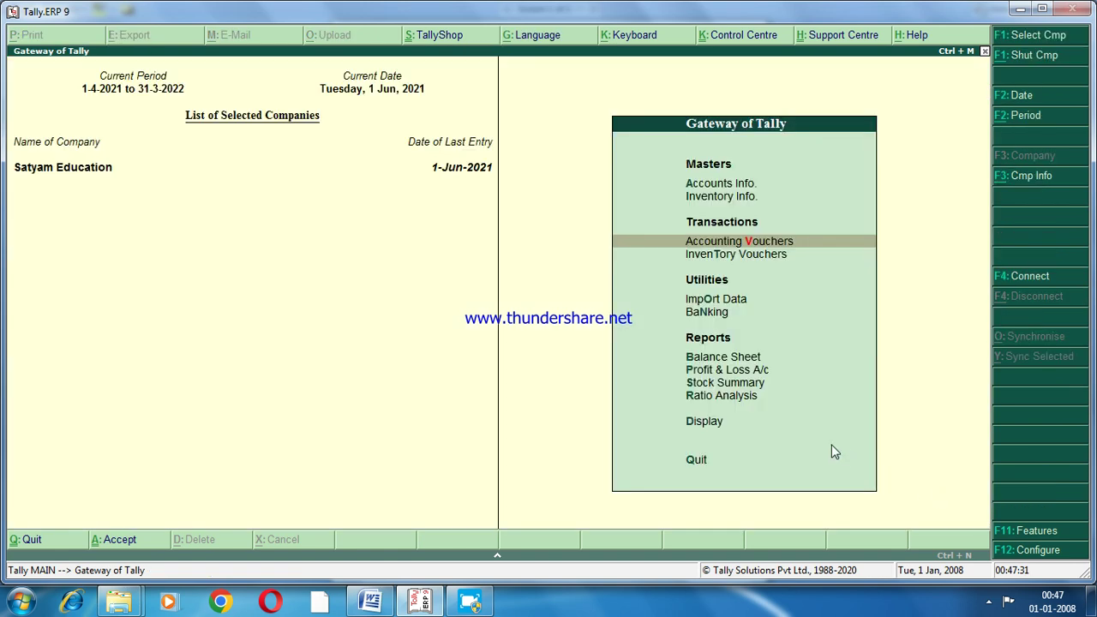
click(696, 423)
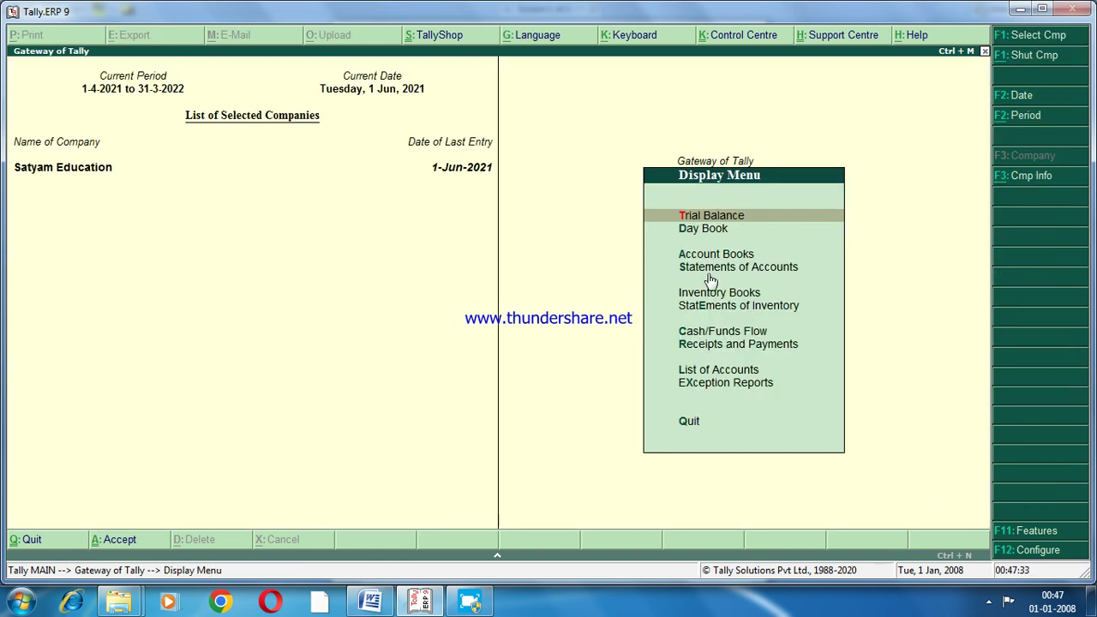
click(706, 230)
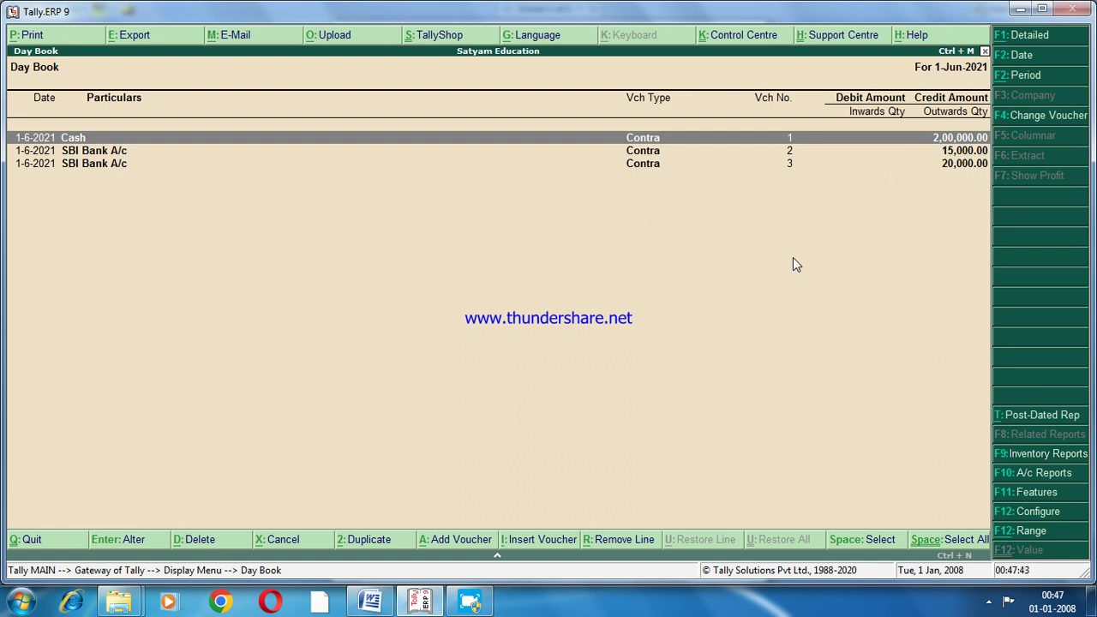
click(988, 603)
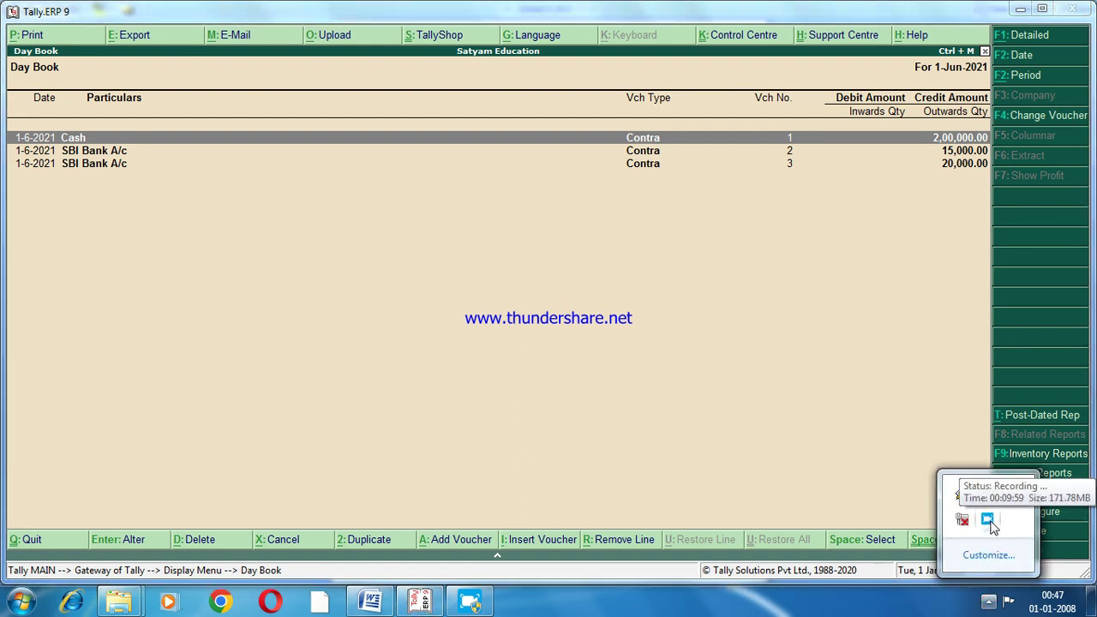